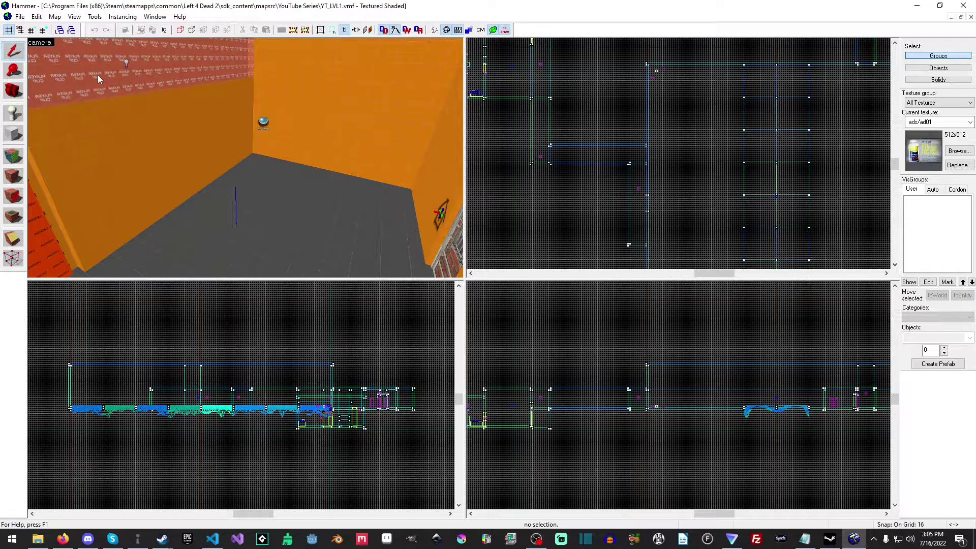
- Place an env_fog_controller entity on the floor of the orange room's corner, beside the shadow control and light entities
key("z")
key("w")
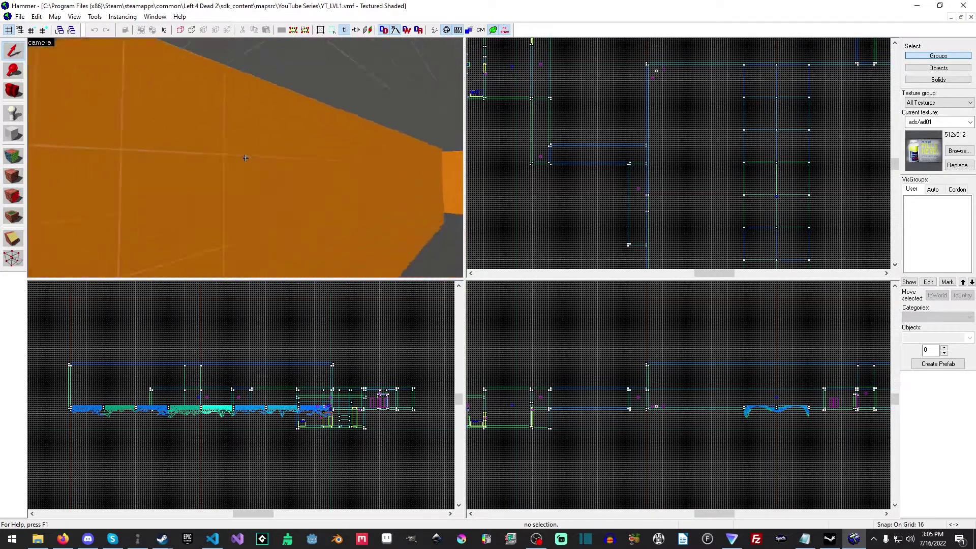
key("w")
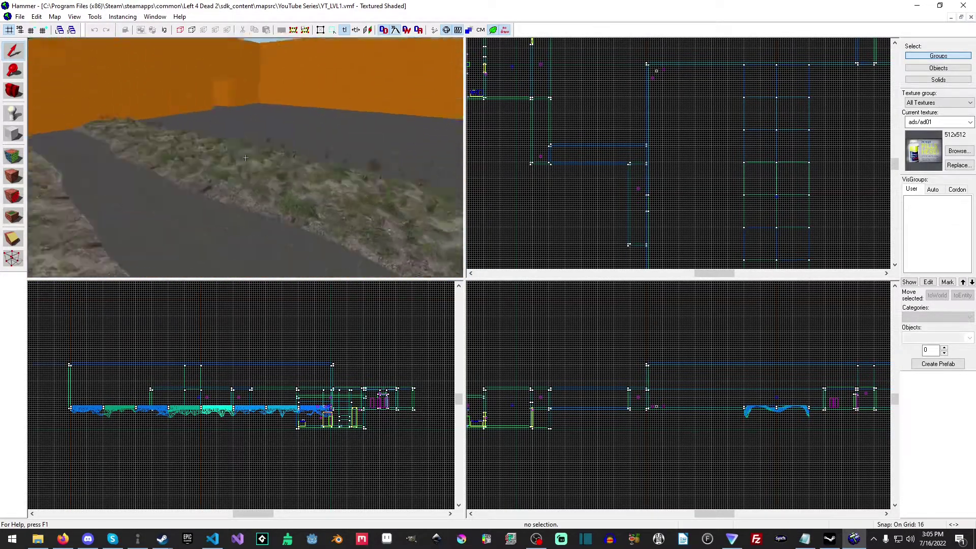
key("w")
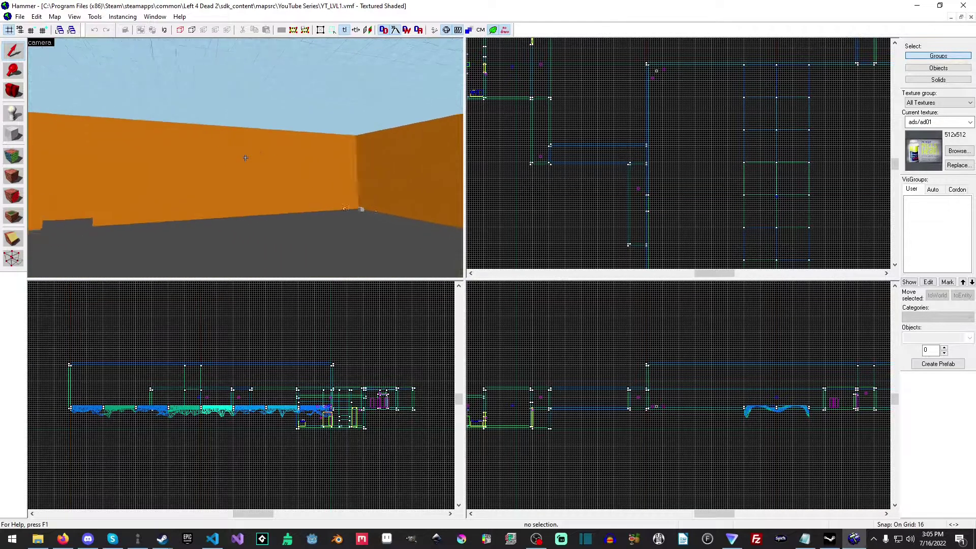
key("s")
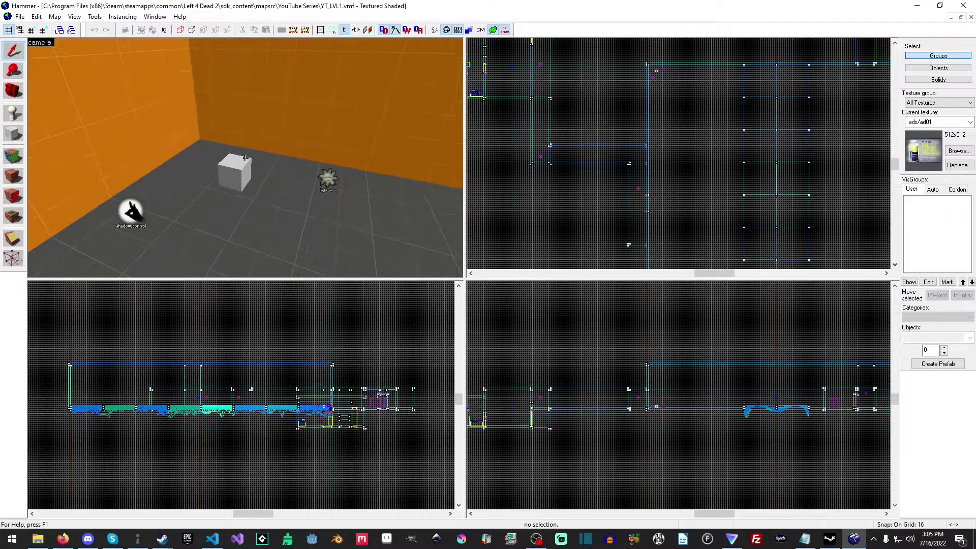
key("z")
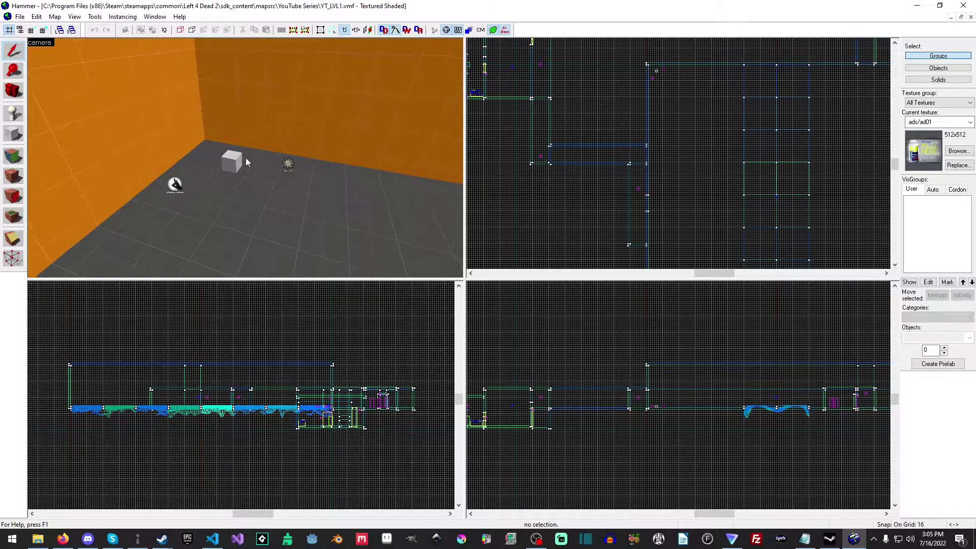
left_click(12, 110)
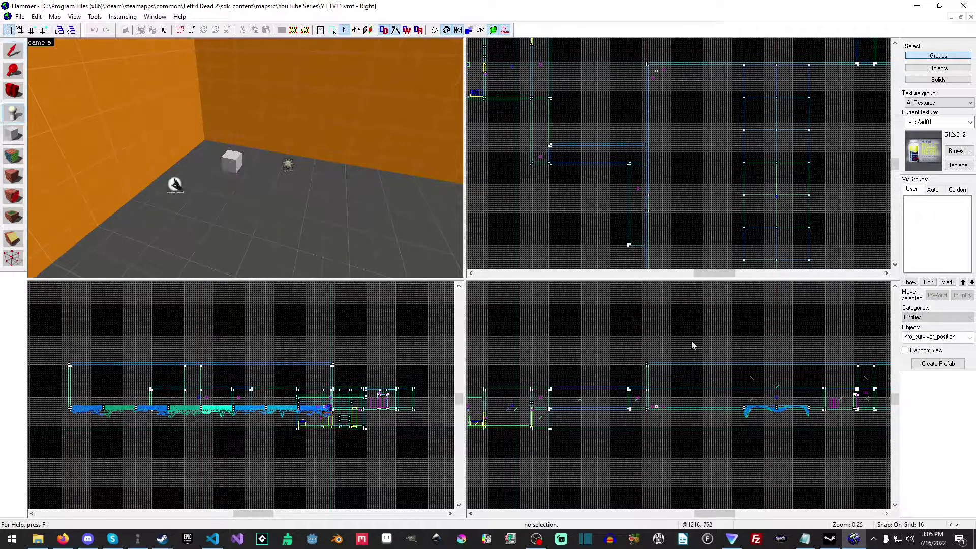
type("env_fog")
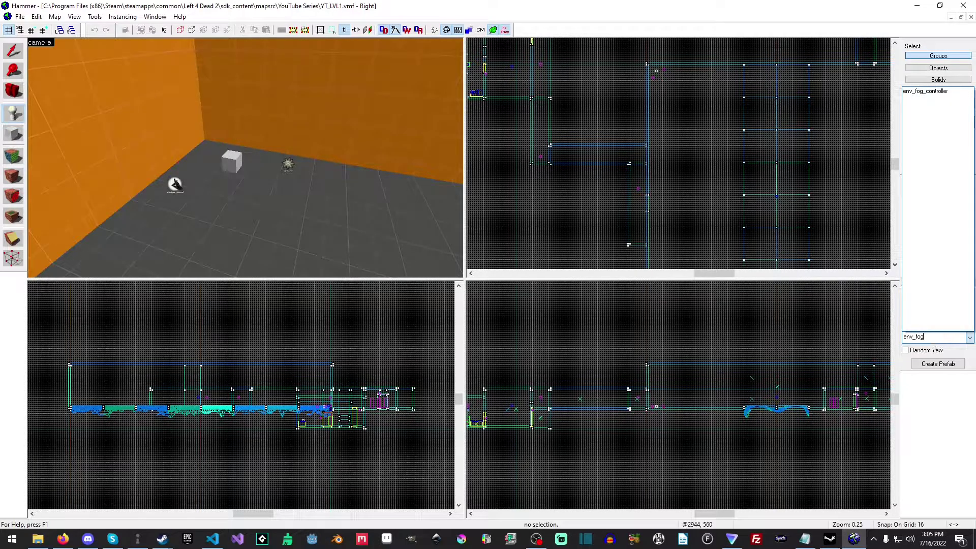
key("Return")
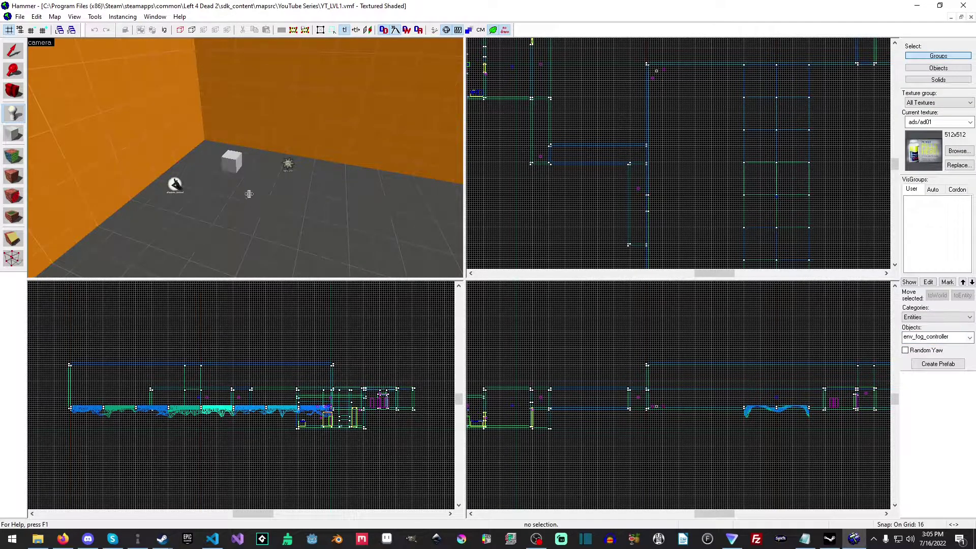
left_click(248, 193)
key("shift+s")
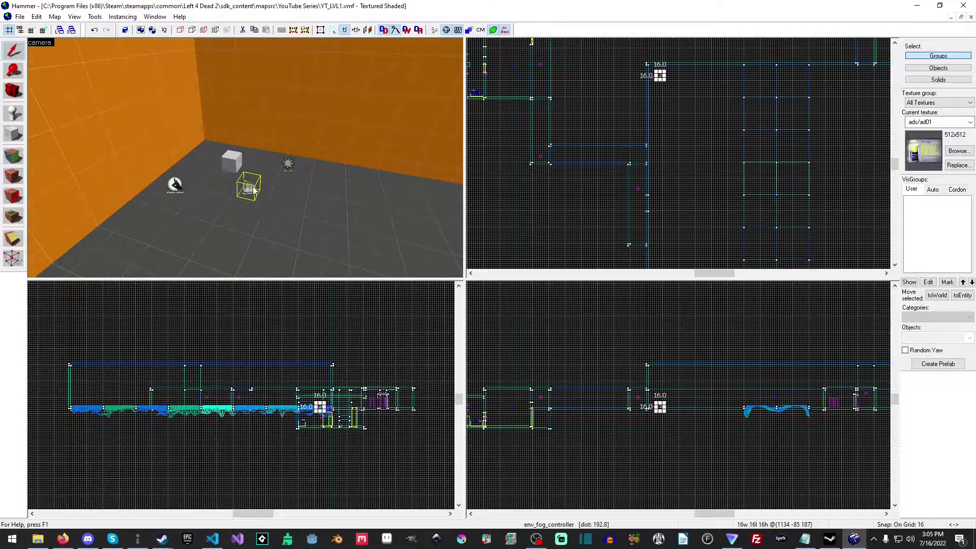
- Open the properties of the env_fog_controller and set Fog Enable to Yes
double_click(254, 191)
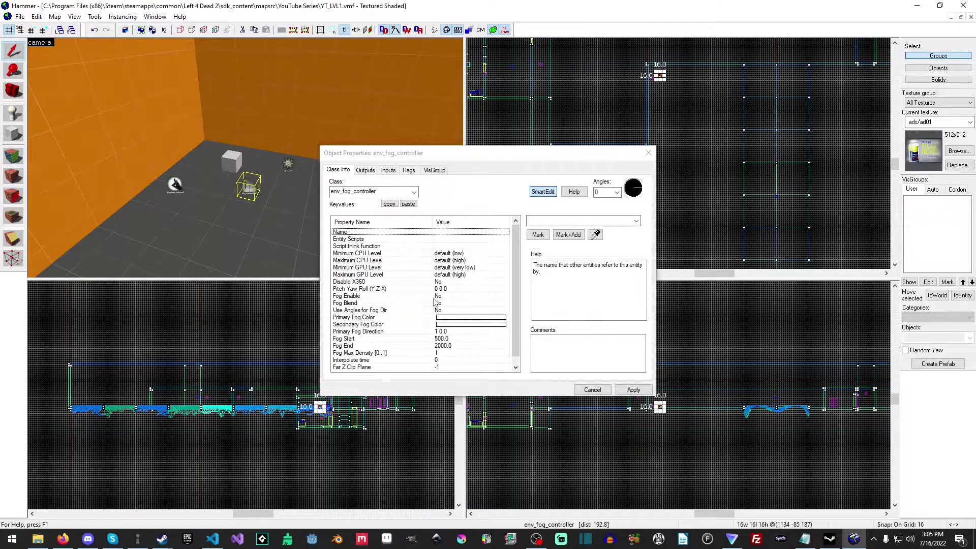
scroll(435, 301, "down", 1)
left_click(371, 289)
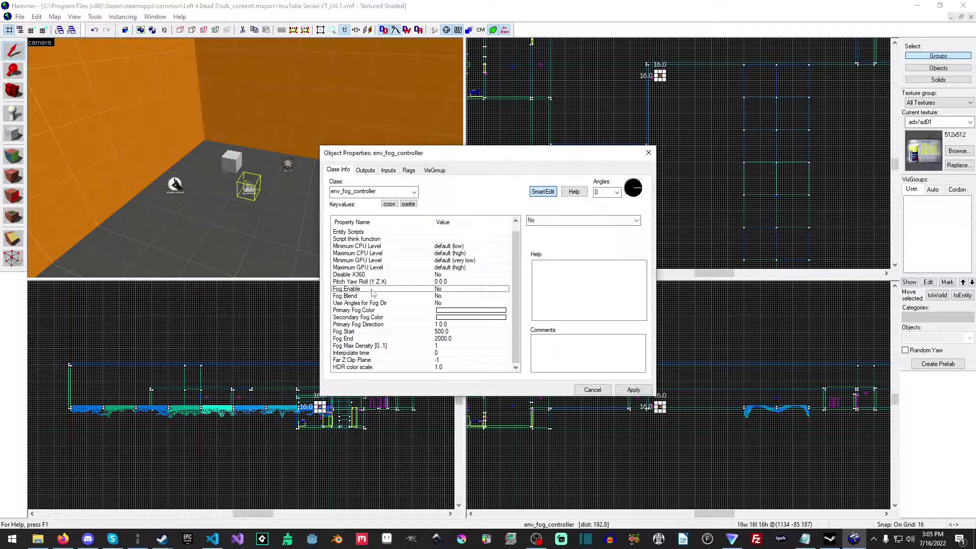
left_click(635, 220)
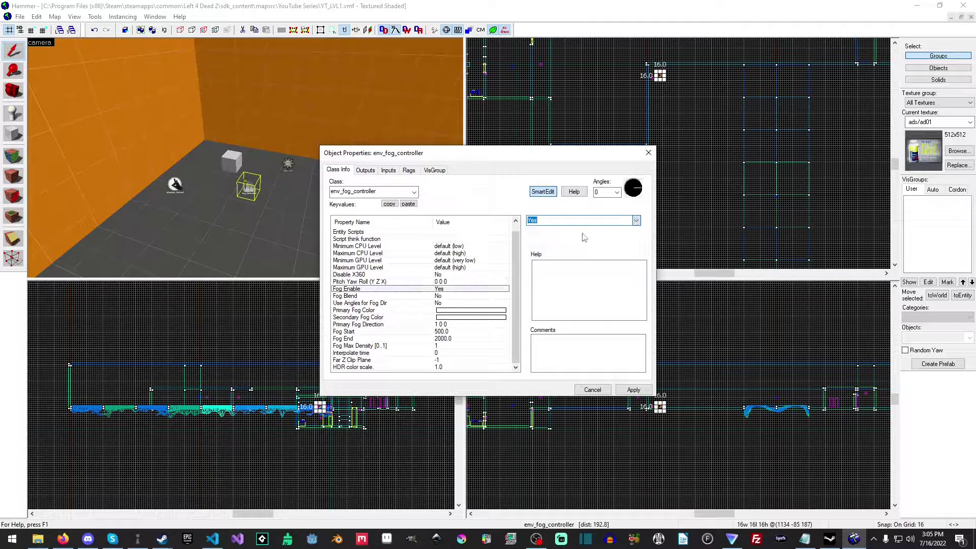
left_click(551, 237)
- Set the fog controller's Fog Start to 1000.0
scroll(427, 299, "up", 1)
left_click(446, 338)
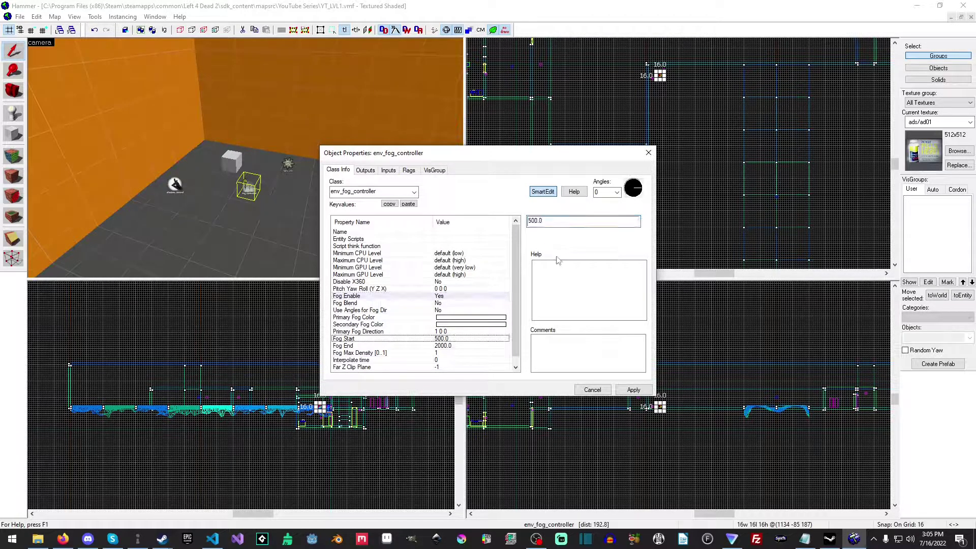
left_click_drag(527, 220, 532, 221)
left_click(533, 220)
key("BackSpace")
type("1")
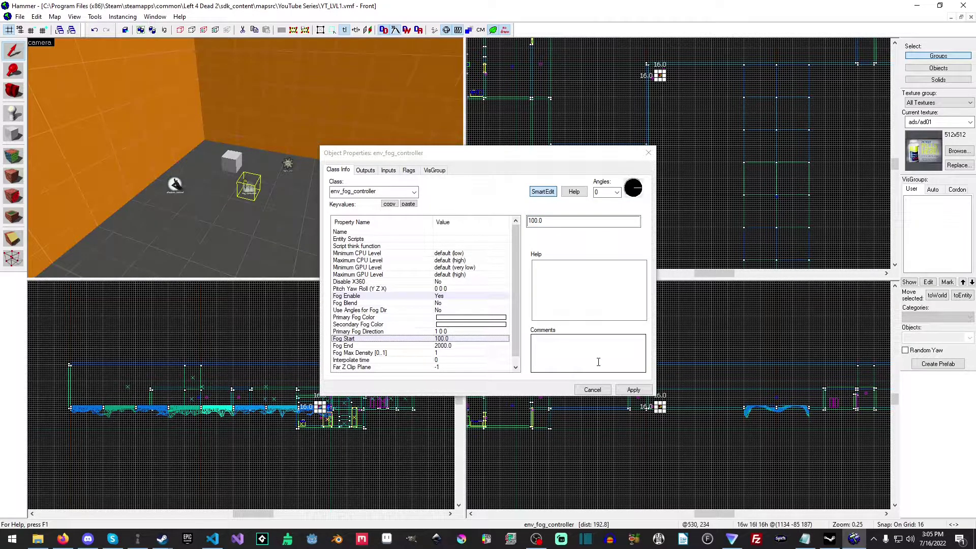
left_click(532, 220)
type("0")
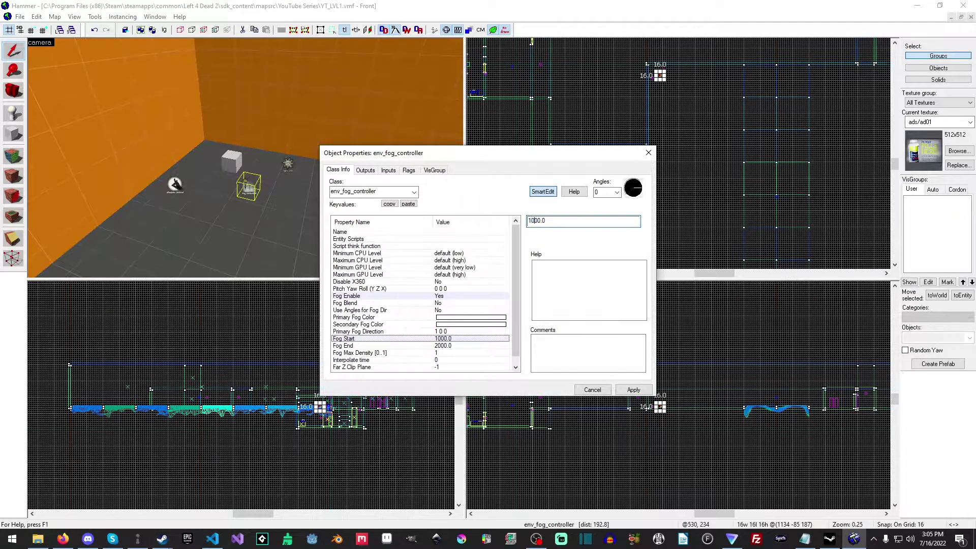
- Set the fog controller's Fog End to 4000.0 and apply the change
left_click(443, 345)
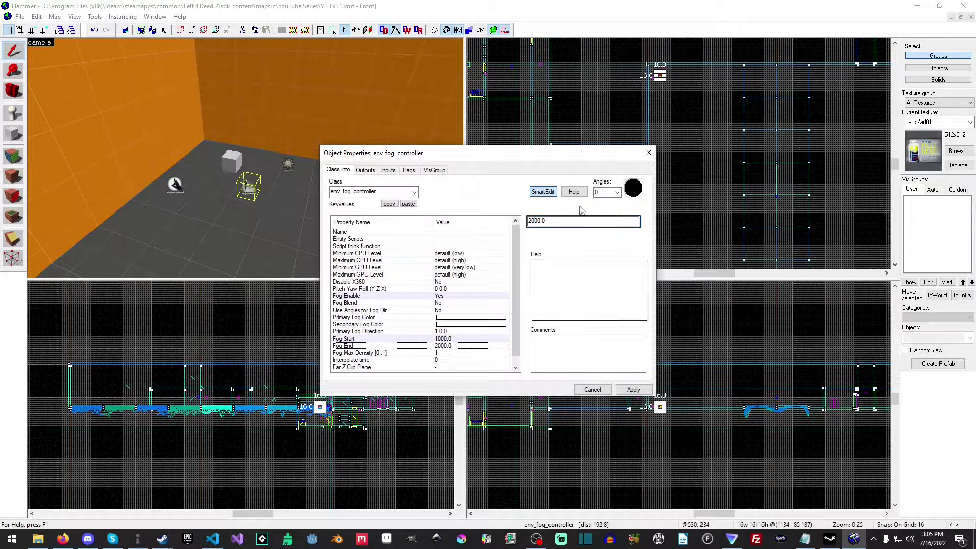
left_click(529, 221)
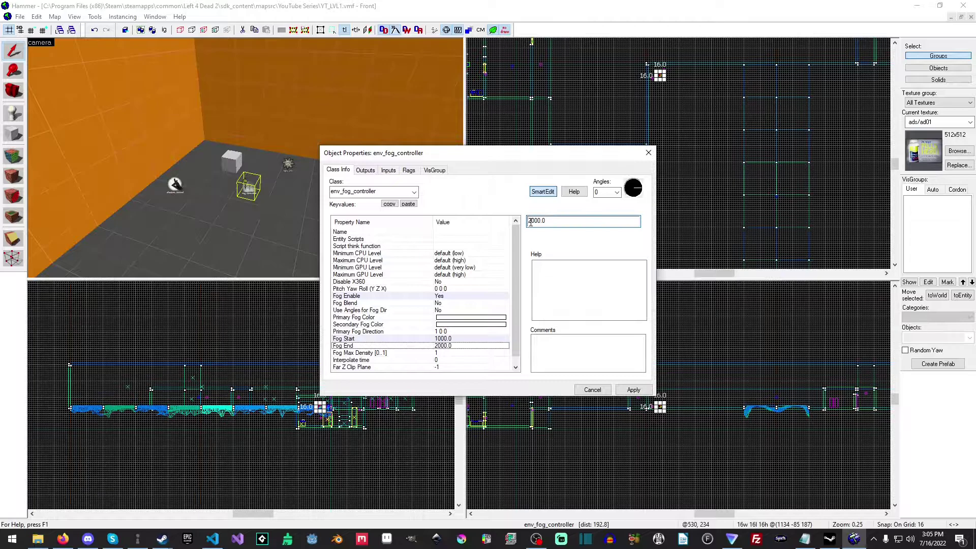
key("Delete")
type("4")
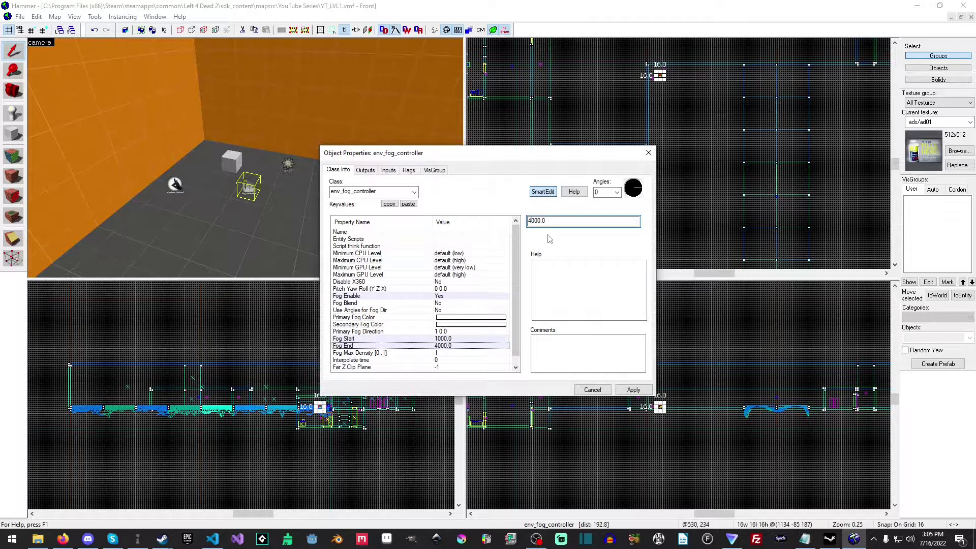
left_click(630, 389)
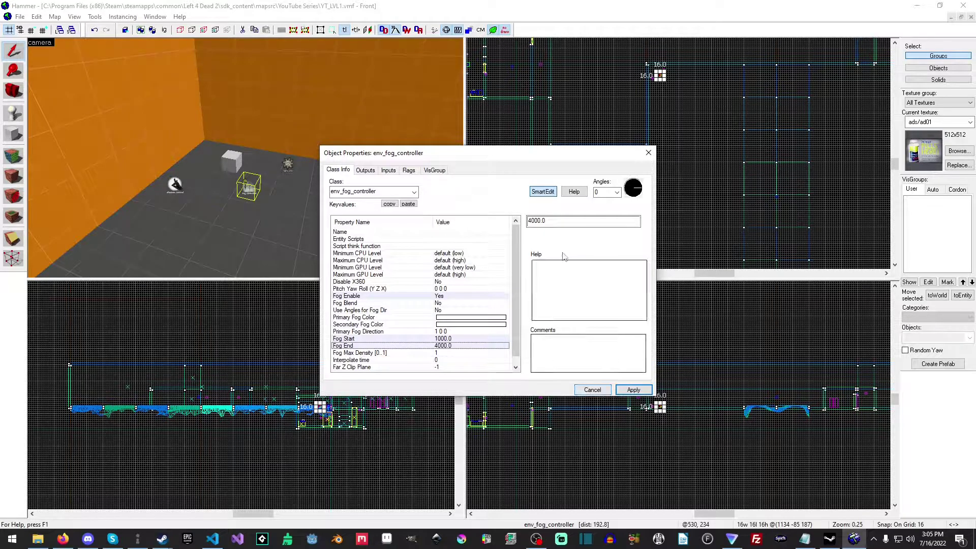
- Set the fog controller's Fog End to 2000.0, apply the settings and close its properties
key("BackSpace")
type("2")
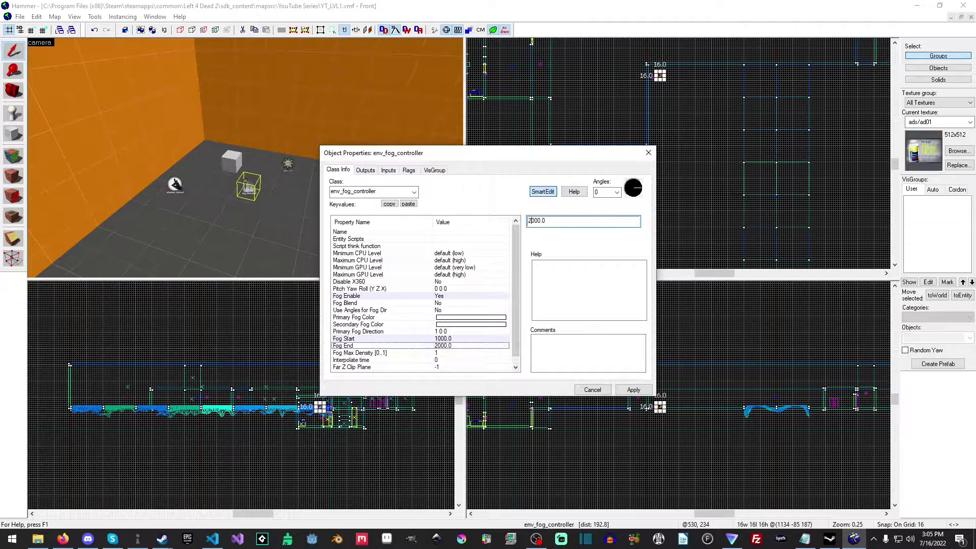
left_click(619, 390)
left_click(400, 311)
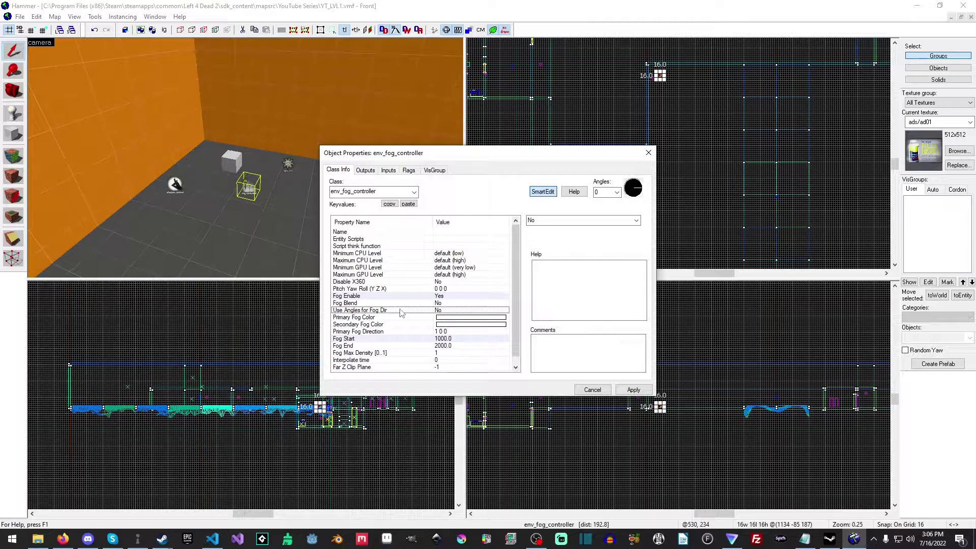
scroll(401, 313, "down", 1)
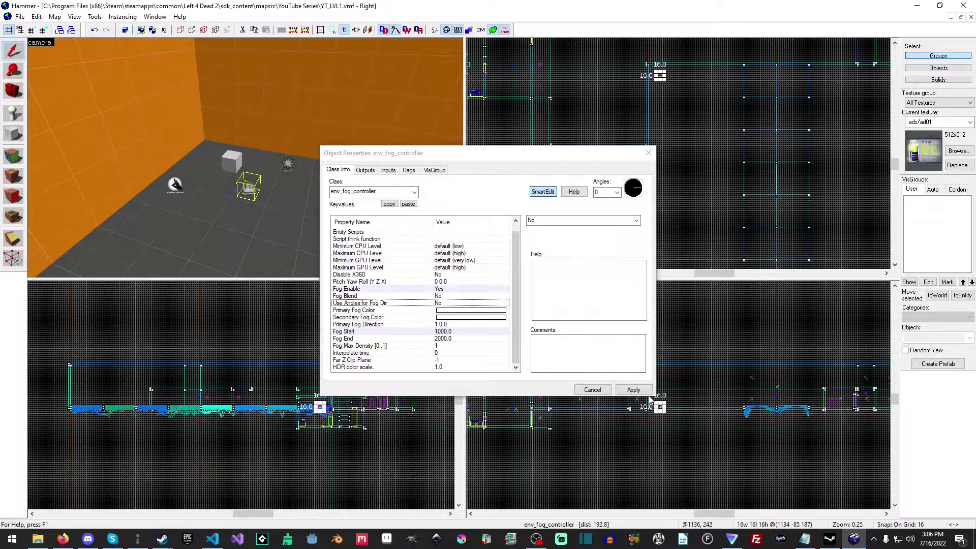
left_click(624, 390)
left_click(630, 389)
left_click(592, 390)
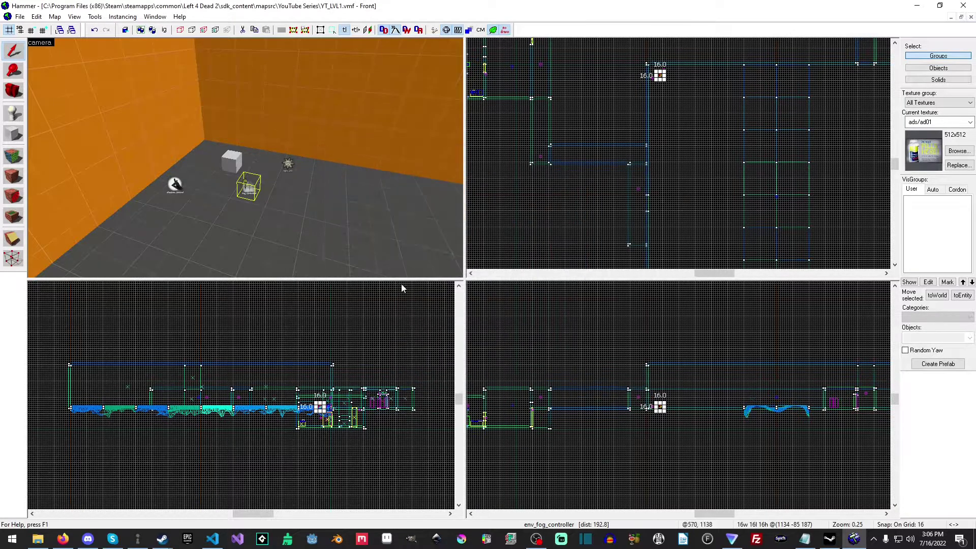
- Duplicate the env_cubemap above the grassy ditch and position the copy over the ditch's centreline at 2048, -512, 256
key("z")
key("w")
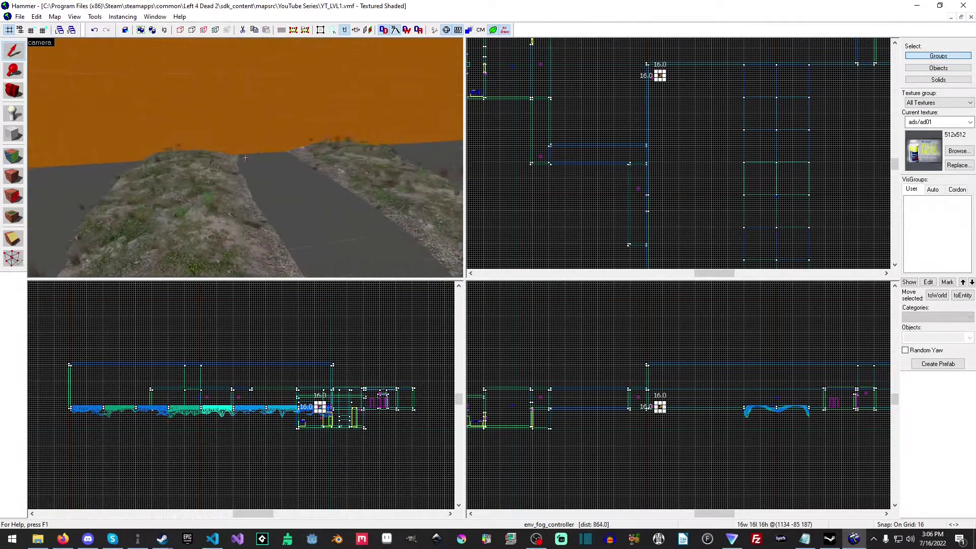
key("a")
key("z")
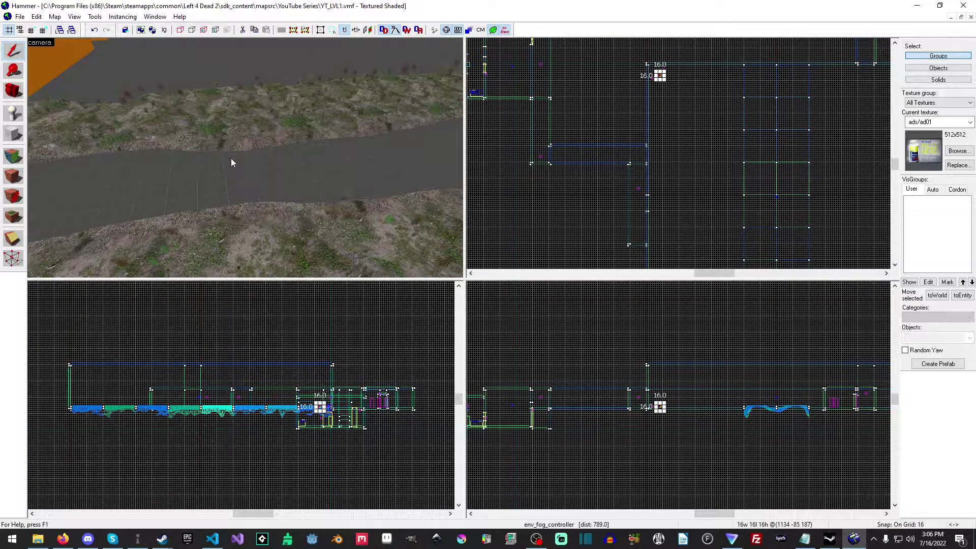
key("z")
key("w")
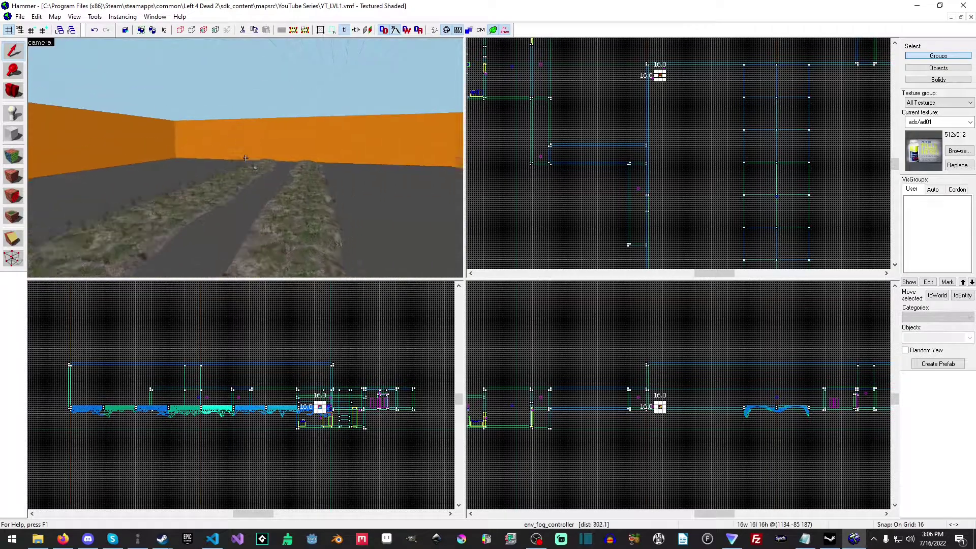
key("z")
left_click(227, 97)
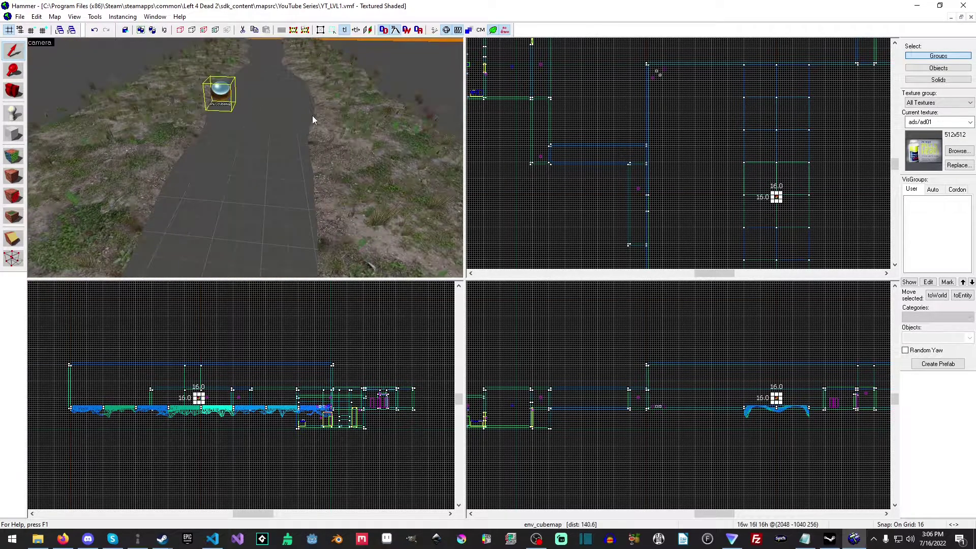
key("z")
key("a")
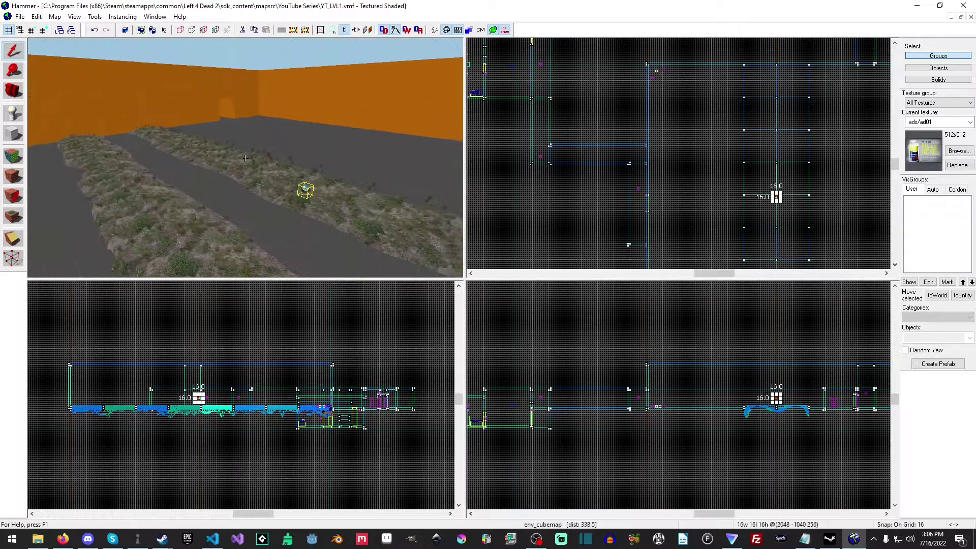
key("z")
scroll(776, 193, "up", 3)
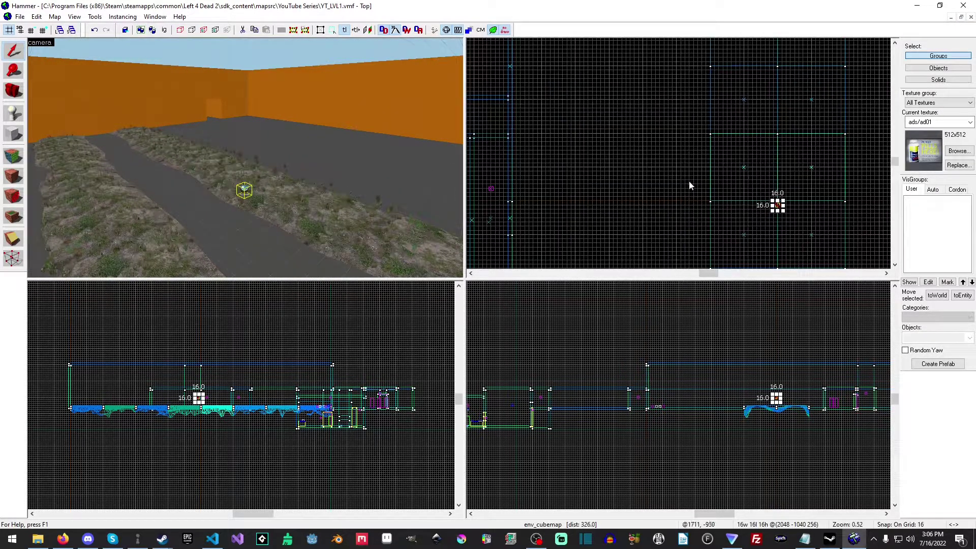
mouse_move(797, 96)
middle_mouse_down()
mouse_move(777, 160)
mouse_move(744, 182)
middle_mouse_up()
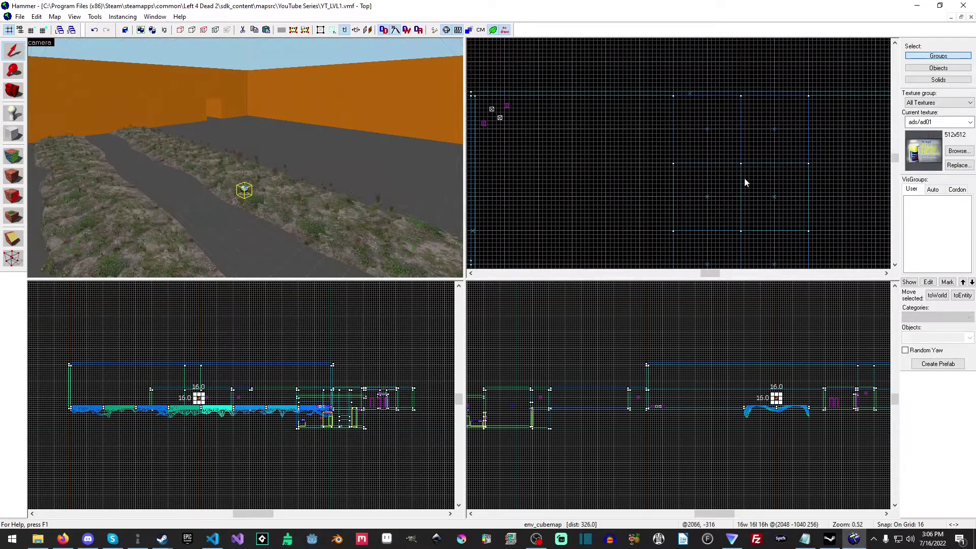
left_click(741, 231)
scroll(774, 441, "up", 5)
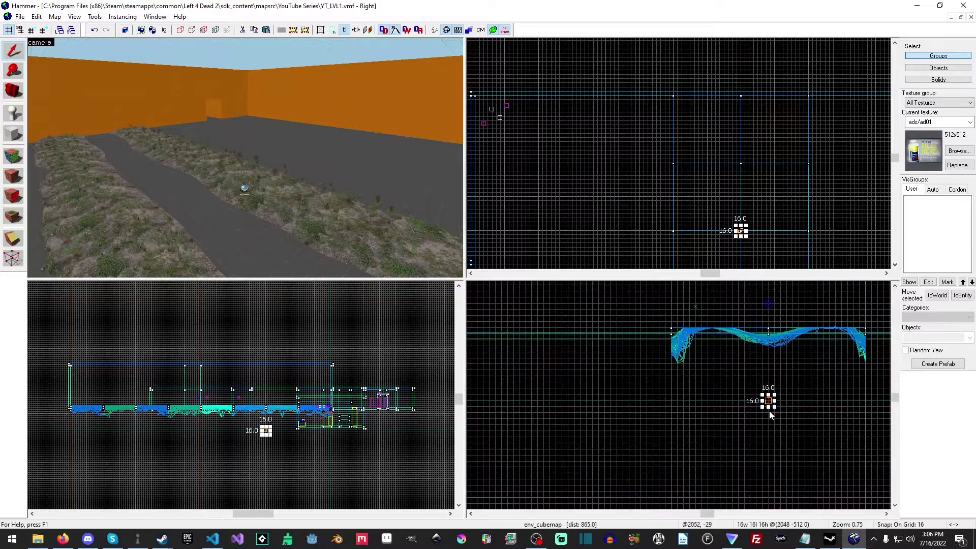
left_click_drag(768, 401, 768, 303)
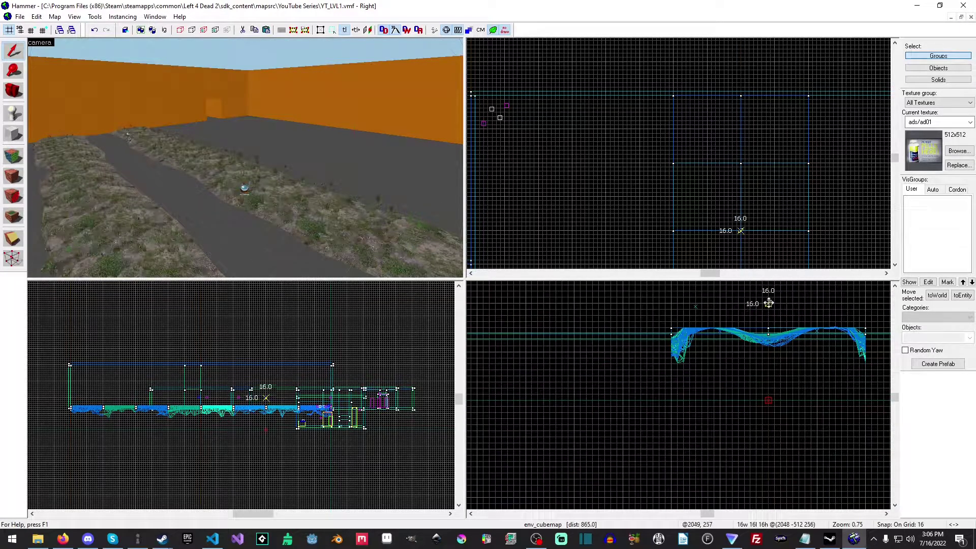
- Add another env_cubemap over the ditch's centreline at 2048, -1536 and raise it to a height of 256
key("z")
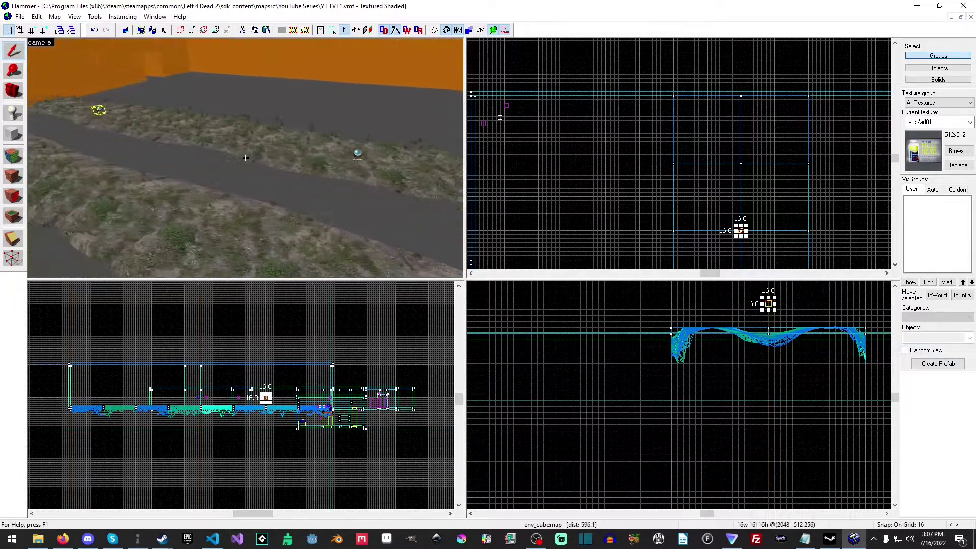
key("d")
scroll(707, 178, "up", 3)
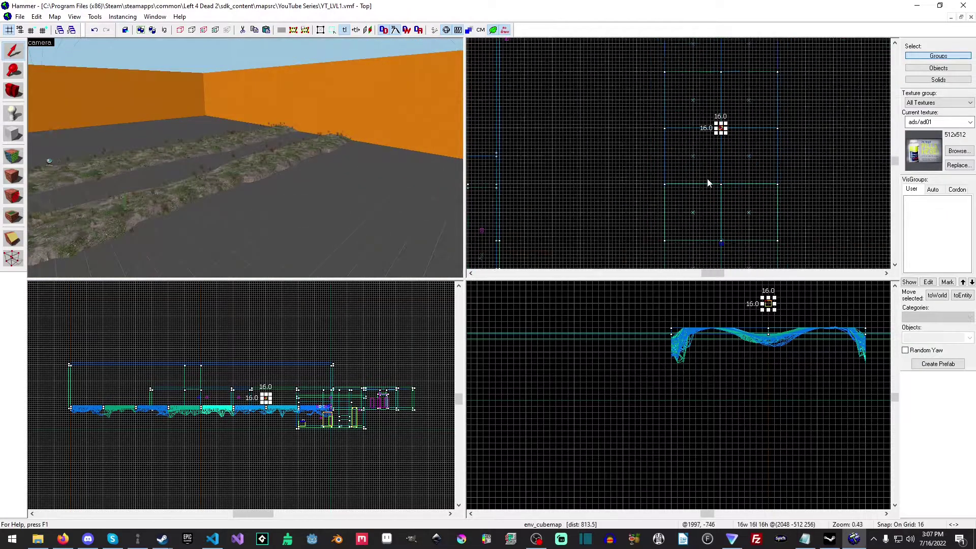
scroll(674, 141, "up", 4)
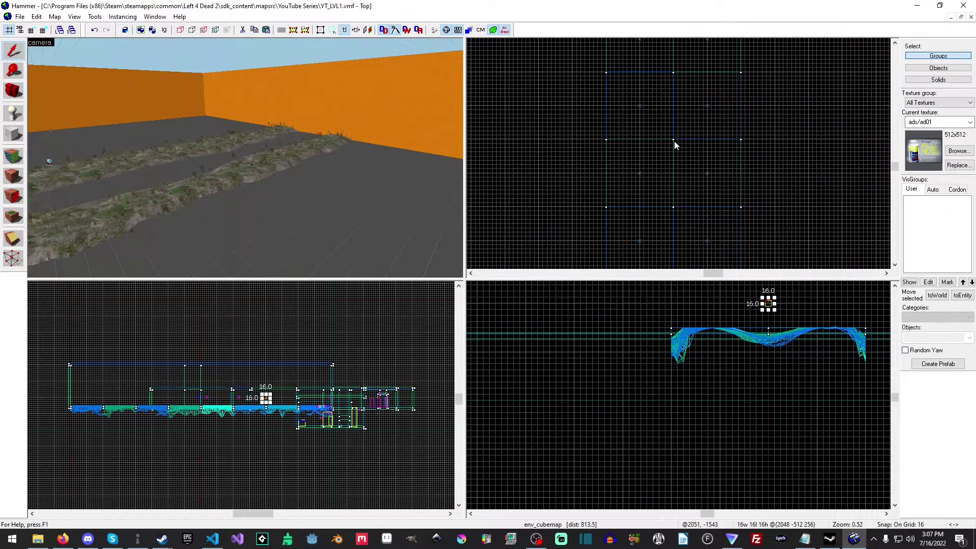
left_click(672, 140)
scroll(764, 398, "up", 3)
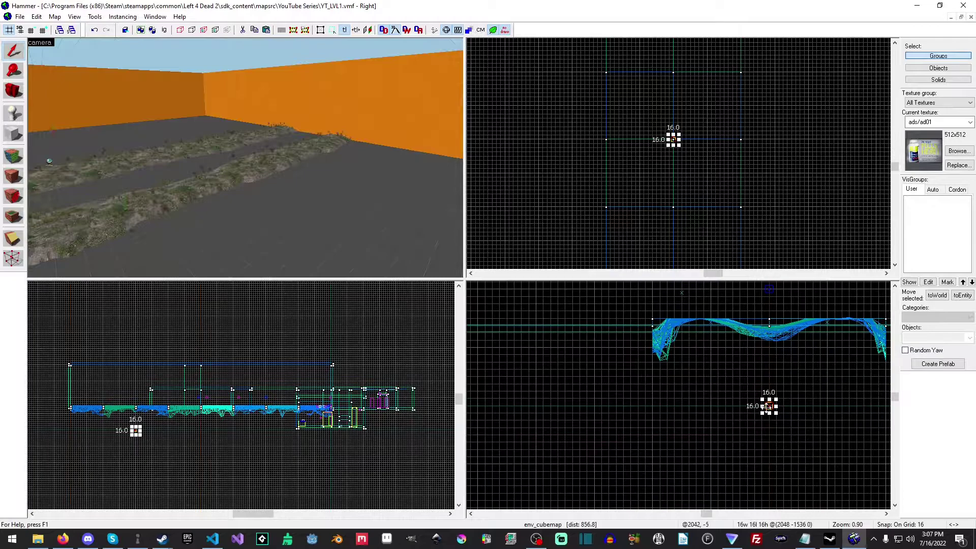
left_click_drag(765, 402, 769, 289)
left_click(721, 408)
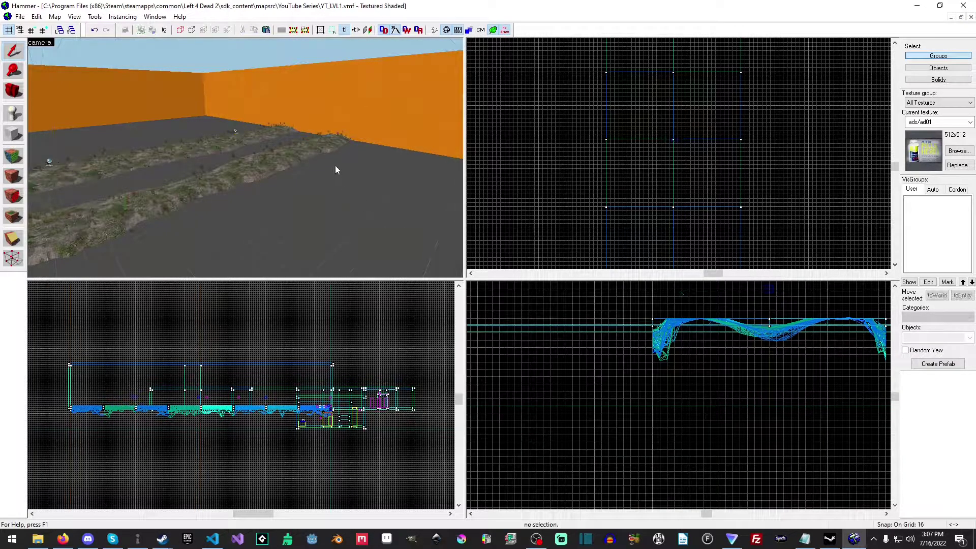
- Check the cubemaps along the ditch and save the map
key("z")
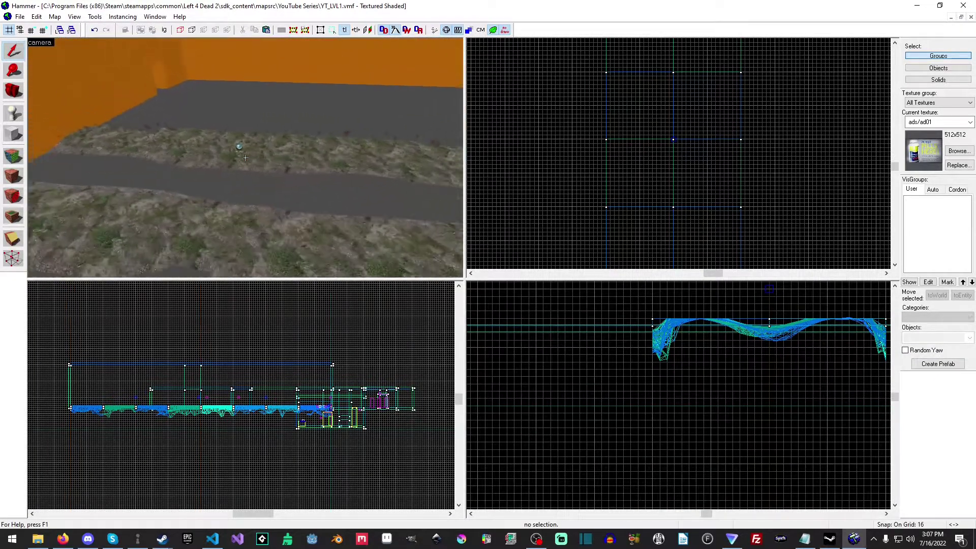
key("z")
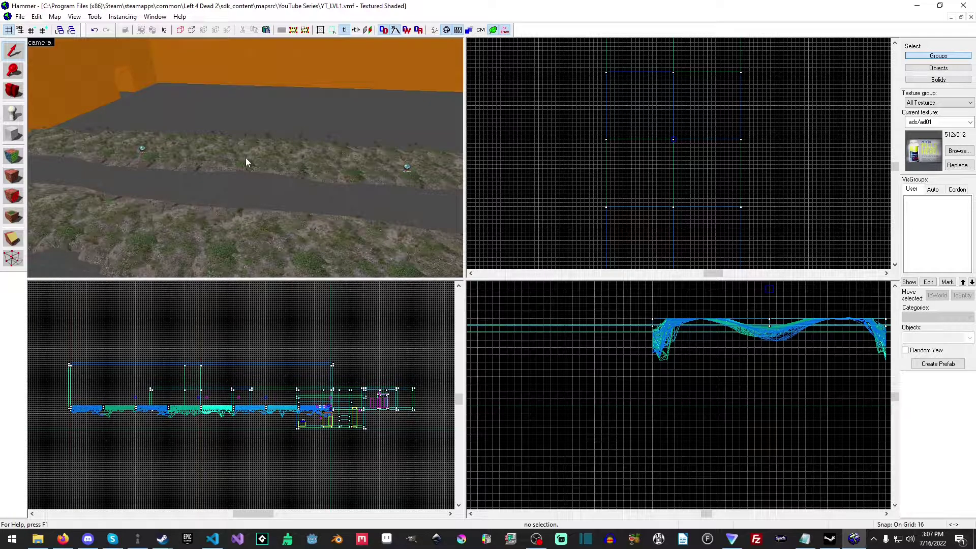
left_click(19, 16)
left_click(33, 61)
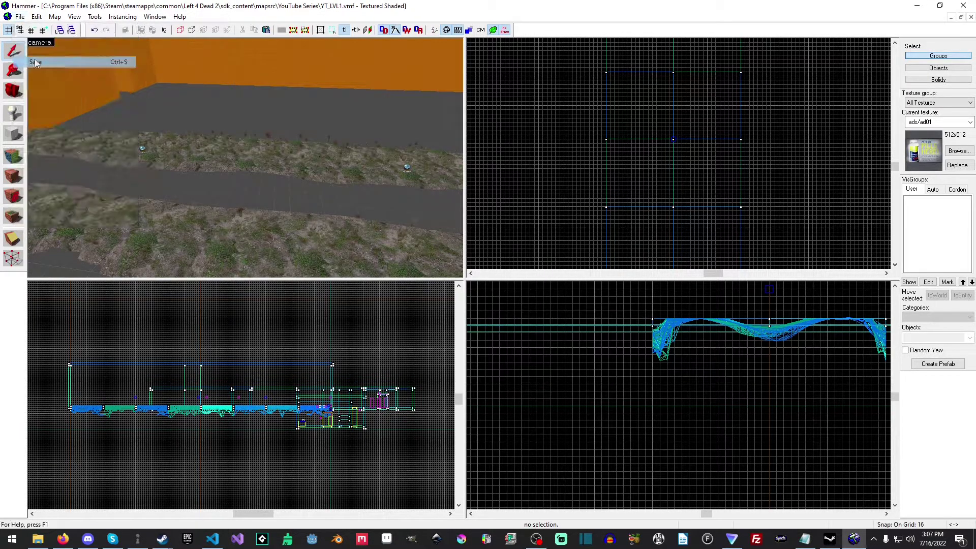
- Activate the Block tool and choose tools/toolsnodraw as the current texture, filtering the textures by nodraw
left_click(18, 137)
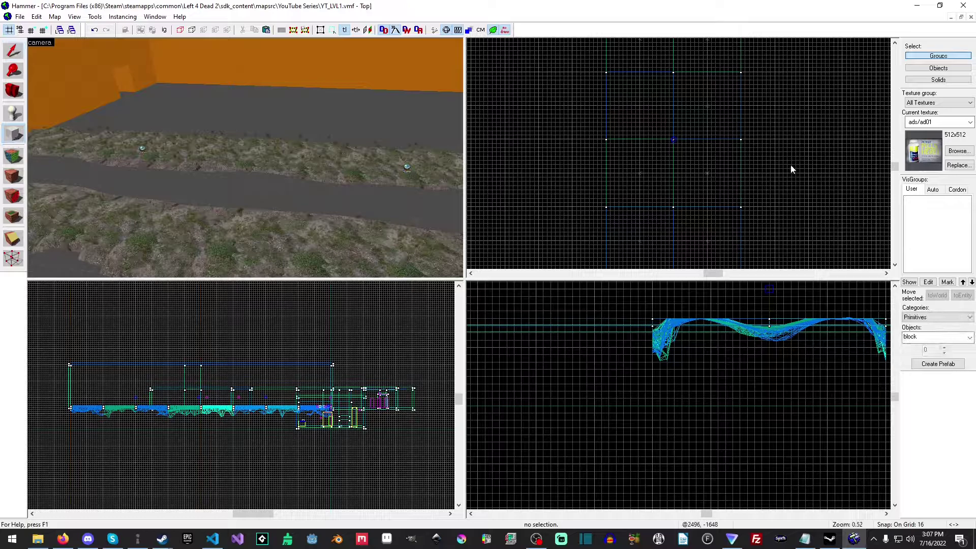
left_click(957, 150)
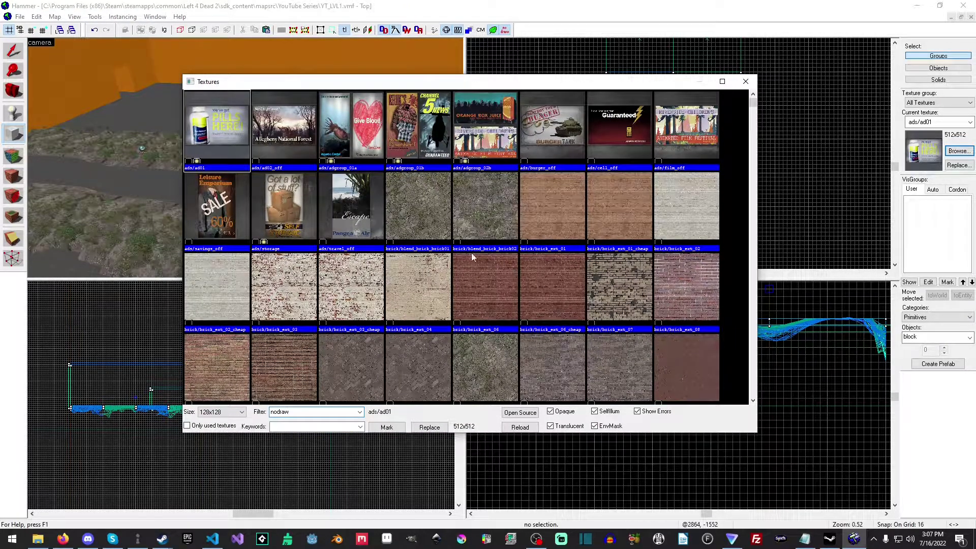
double_click(211, 137)
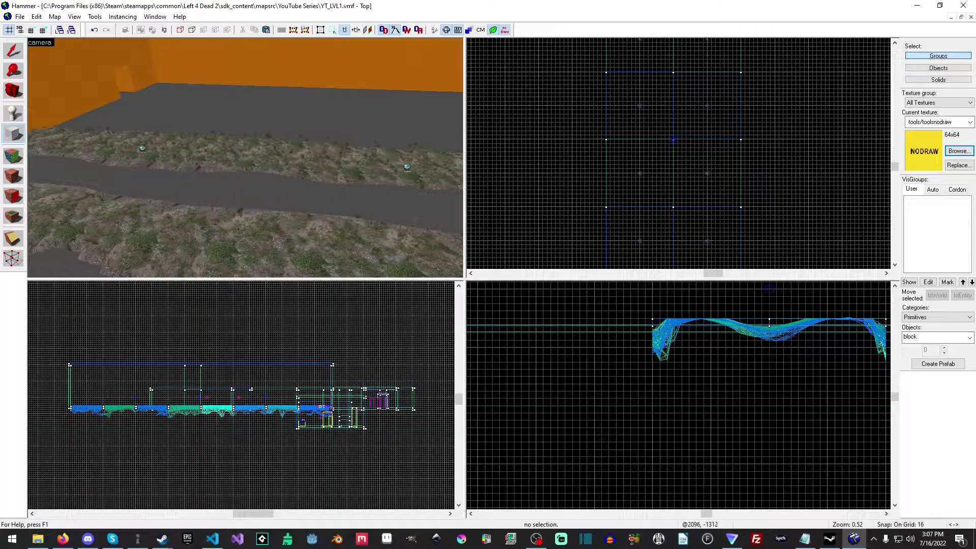
- Outline a block 256 units wide, 192 long and 16 high, centred over the ditch's end at 2048, -96
middle_click_drag(685, 82, 677, 220)
middle_click_drag(679, 112, 688, 216)
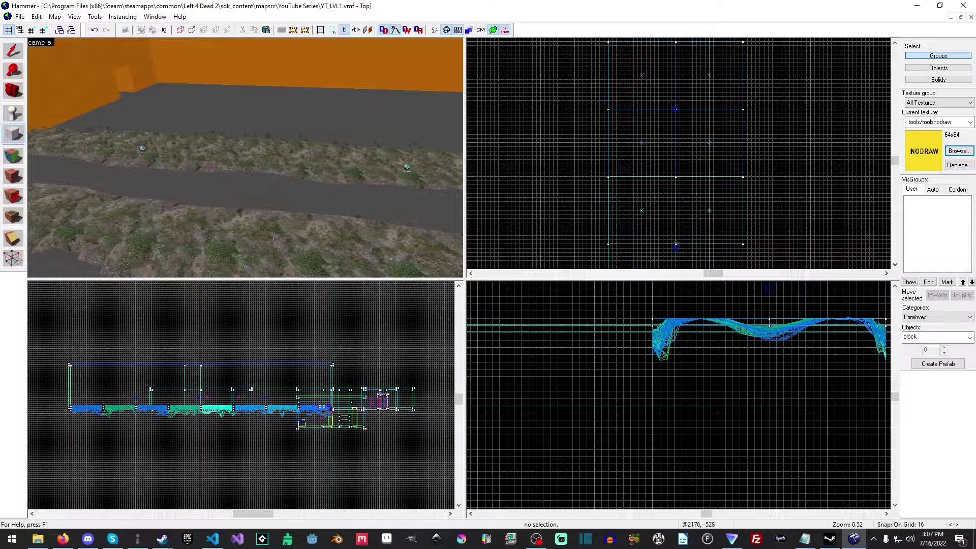
scroll(692, 127, "up", 5)
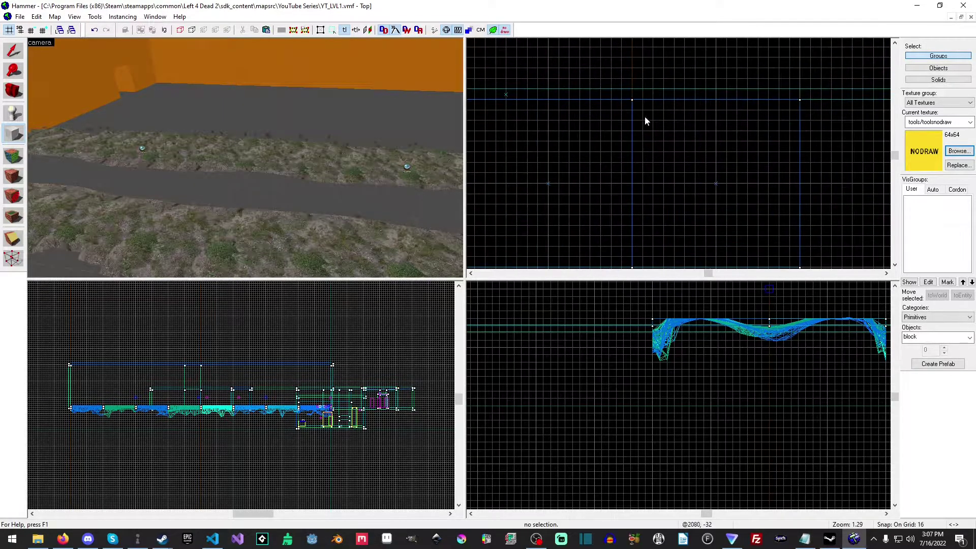
left_click_drag(587, 102, 717, 228)
left_click_drag(589, 163, 545, 163)
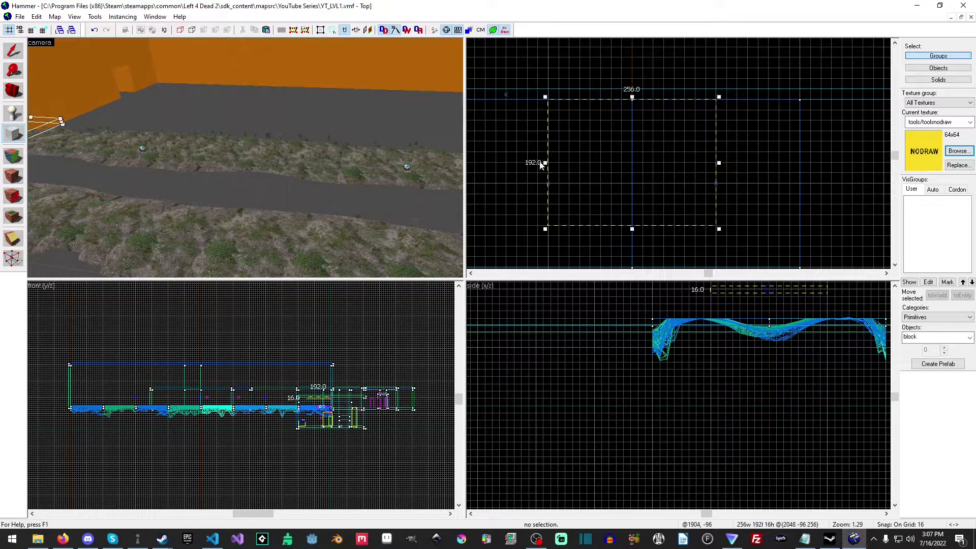
key("z")
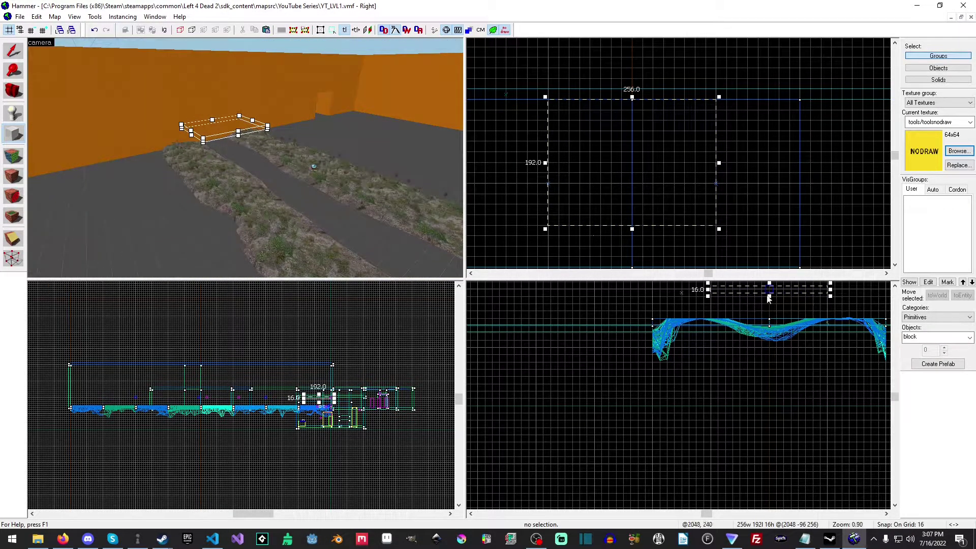
- Lower the block outline into the ditch, centring it at 2048, -96, 184
left_click_drag(767, 297, 763, 323)
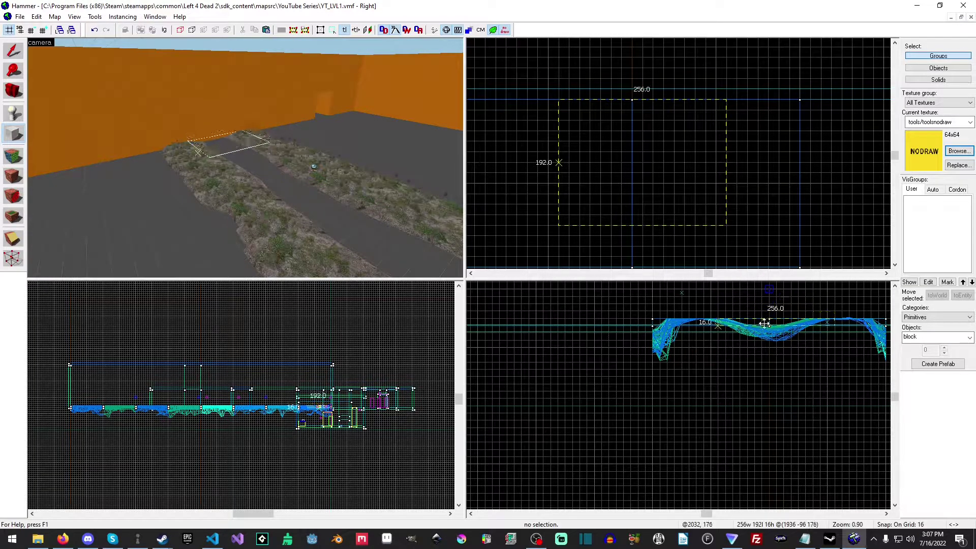
key("Left")
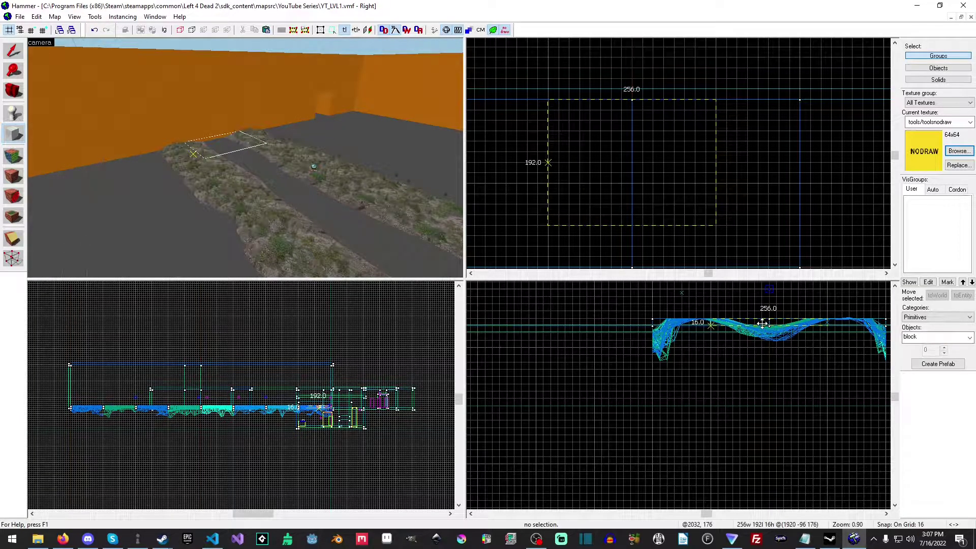
left_click(762, 323)
- Extend the block outline along the whole ditch to a length of 2048 units and create the nodraw brush
scroll(653, 201, "down", 8)
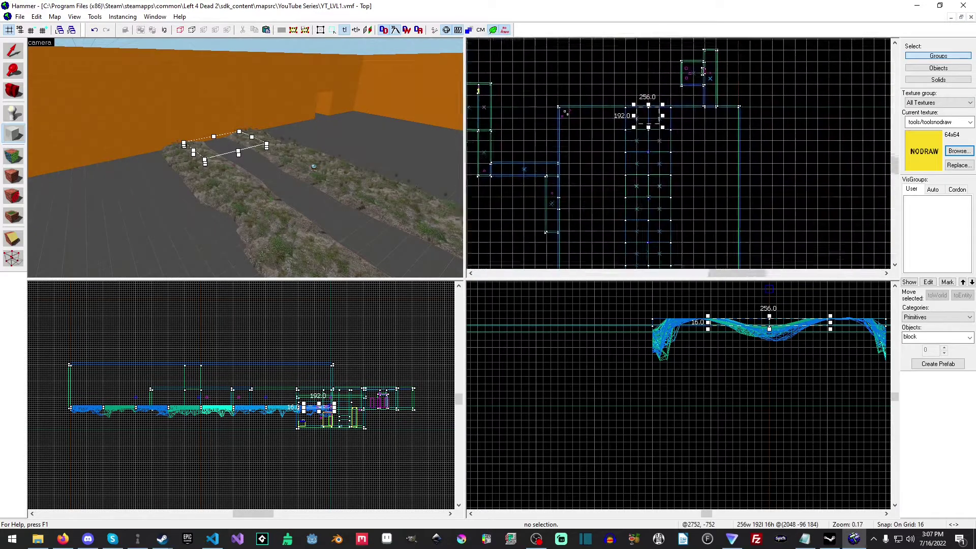
middle_click_drag(709, 174, 701, 119)
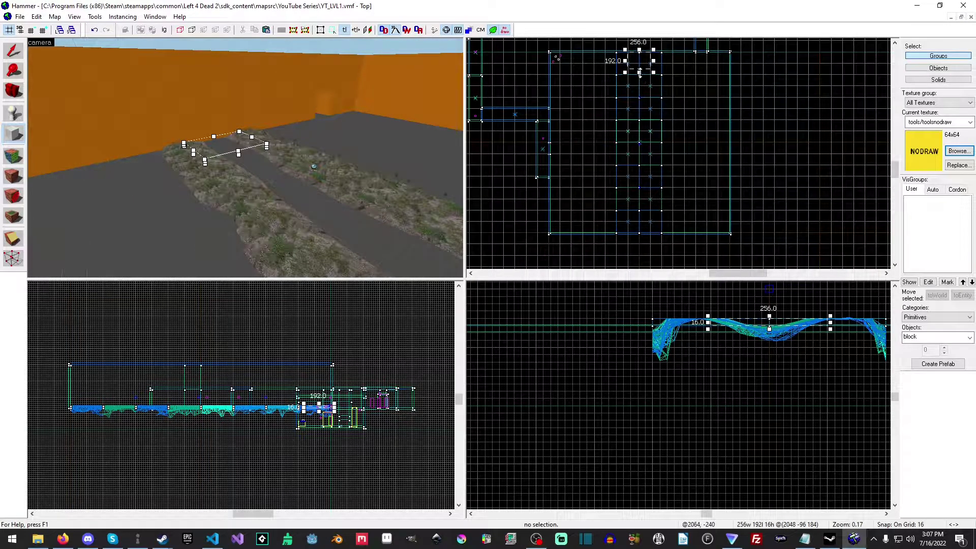
left_click_drag(639, 72, 643, 237)
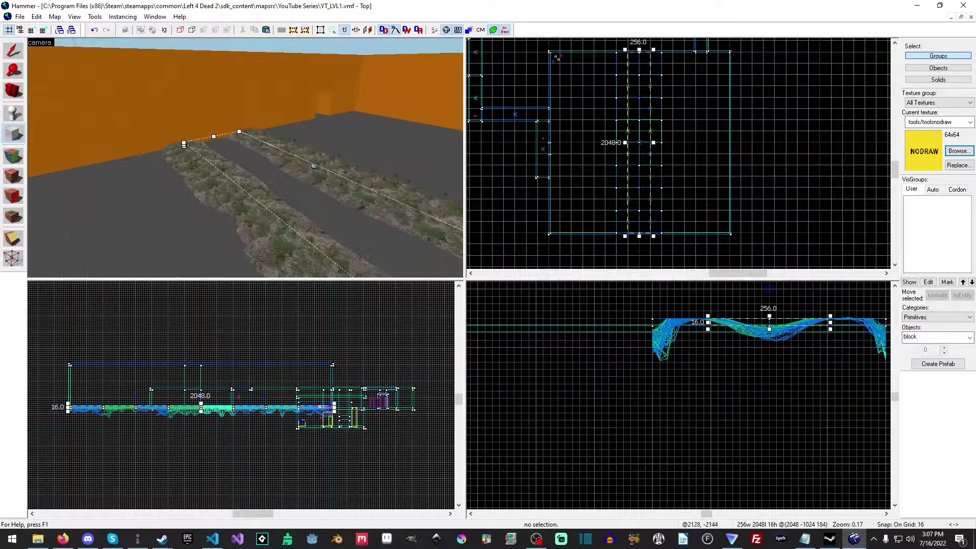
scroll(646, 242, "up", 10)
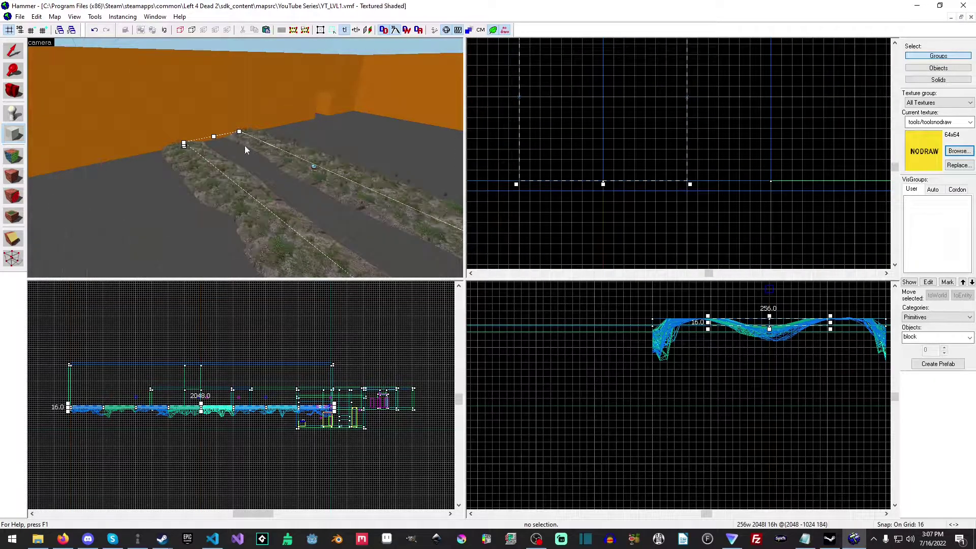
key("Return")
key("z")
key("d")
key("w")
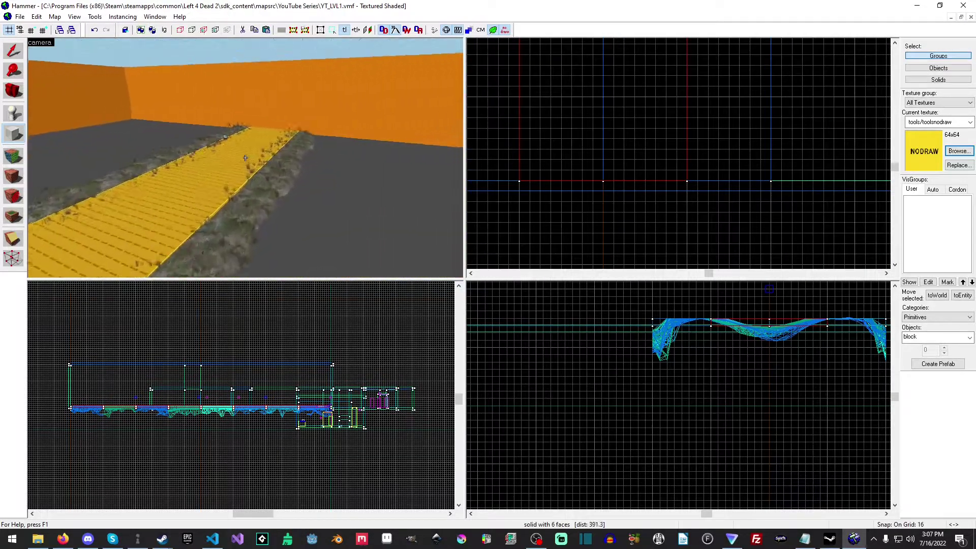
key("d")
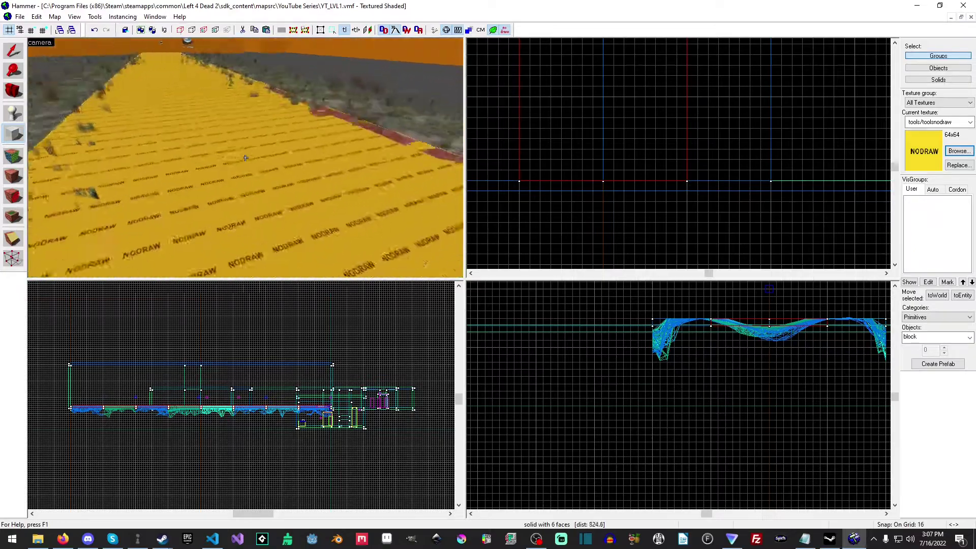
- Refine the grid to 4 units and lower the nodraw brush's top so it is 12 units high
left_click(13, 50)
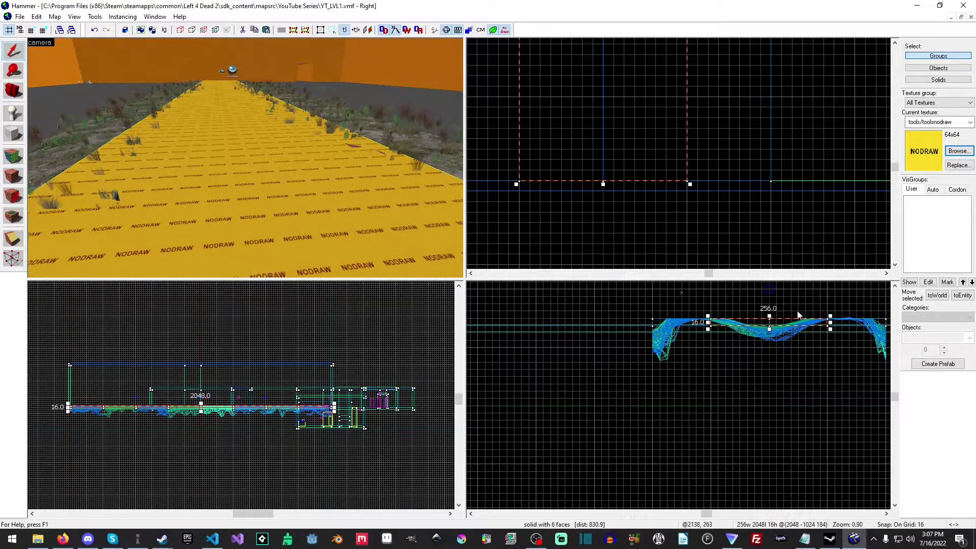
scroll(791, 318, "up", 5)
scroll(792, 318, "up", 5)
key("bracketleft")
key("bracketleft")
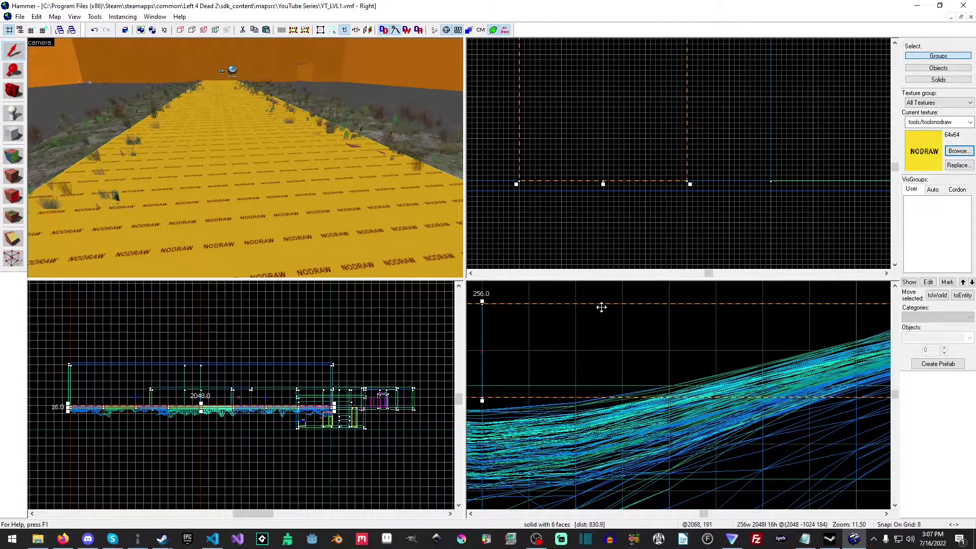
left_click_drag(479, 303, 482, 325)
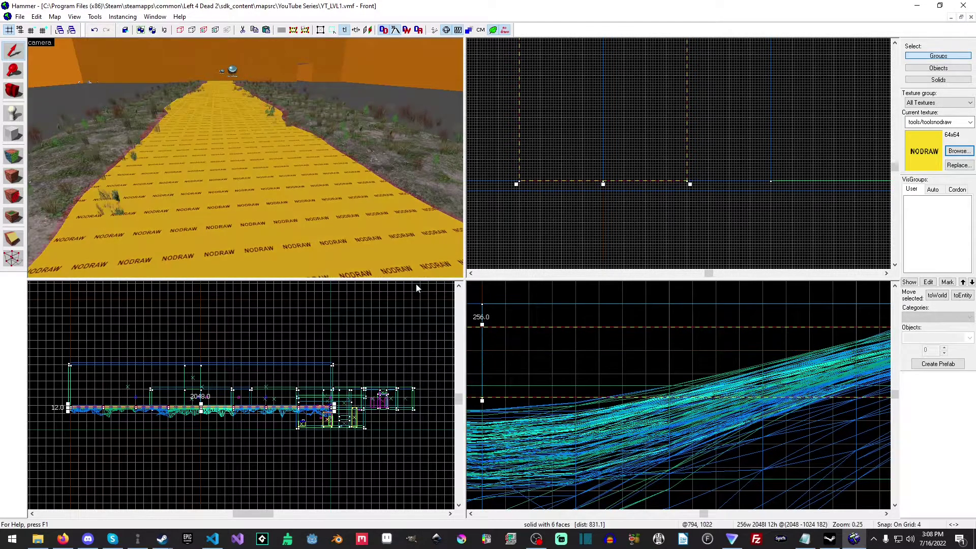
key("z")
key("w")
key("s")
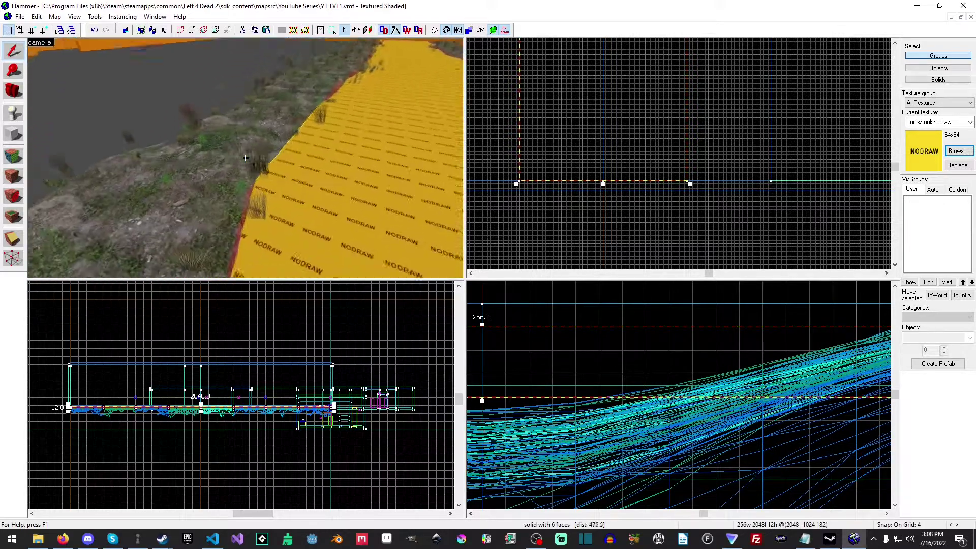
key("z")
scroll(563, 131, "down", 3)
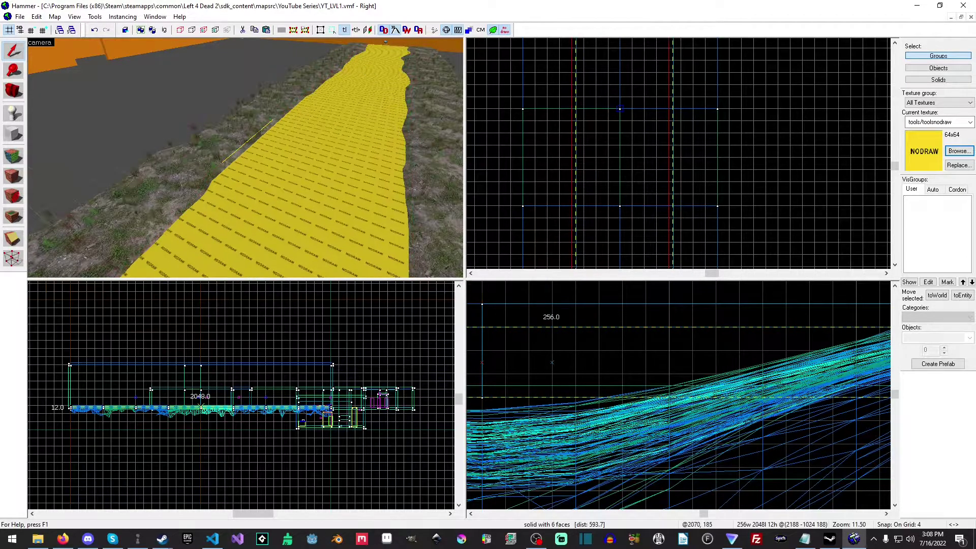
- Undo the accidental sideways move of the nodraw brush and lower its top to make it 8 units high
left_click_drag(610, 345, 608, 345)
key("ctrl+z")
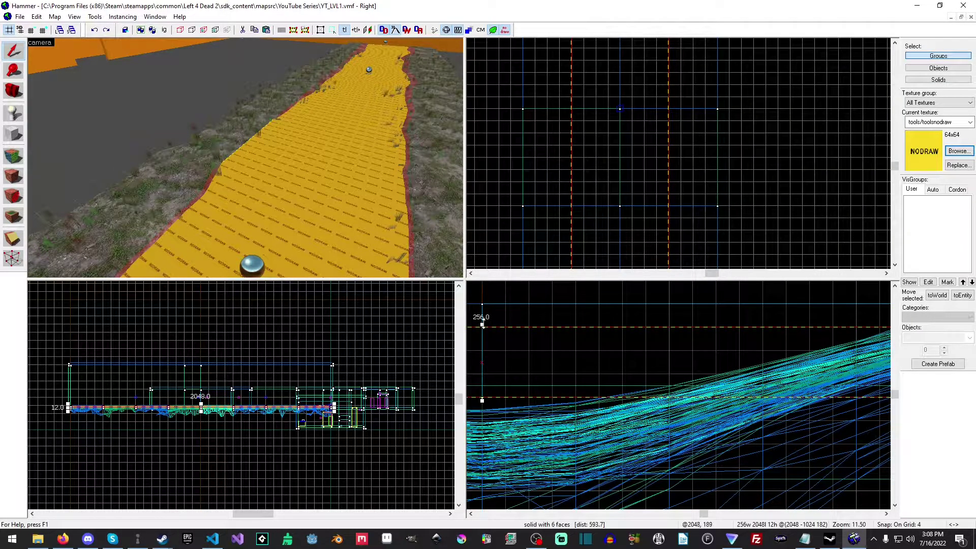
left_click_drag(482, 323, 483, 348)
key("z")
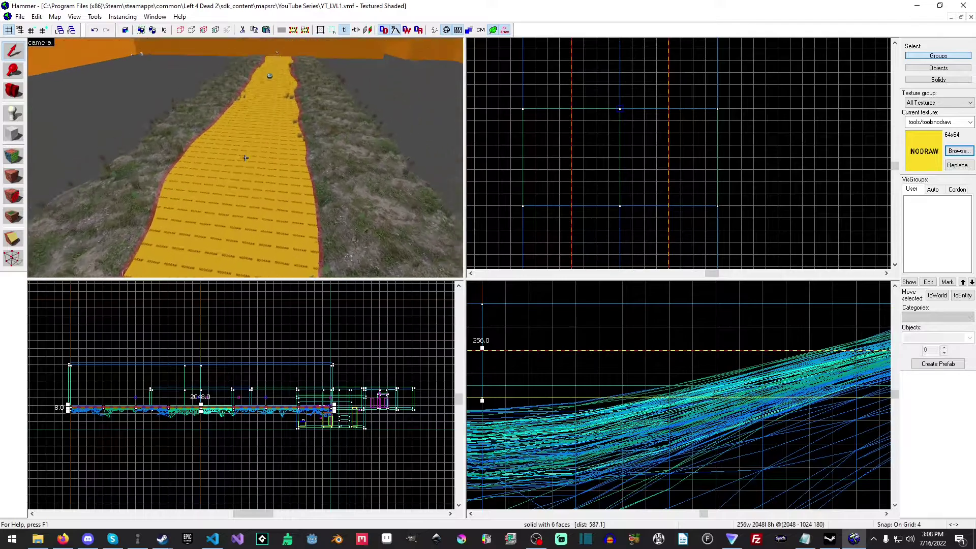
- Open the nodraw brush in the ditch for face editing and select only its top face
key("w")
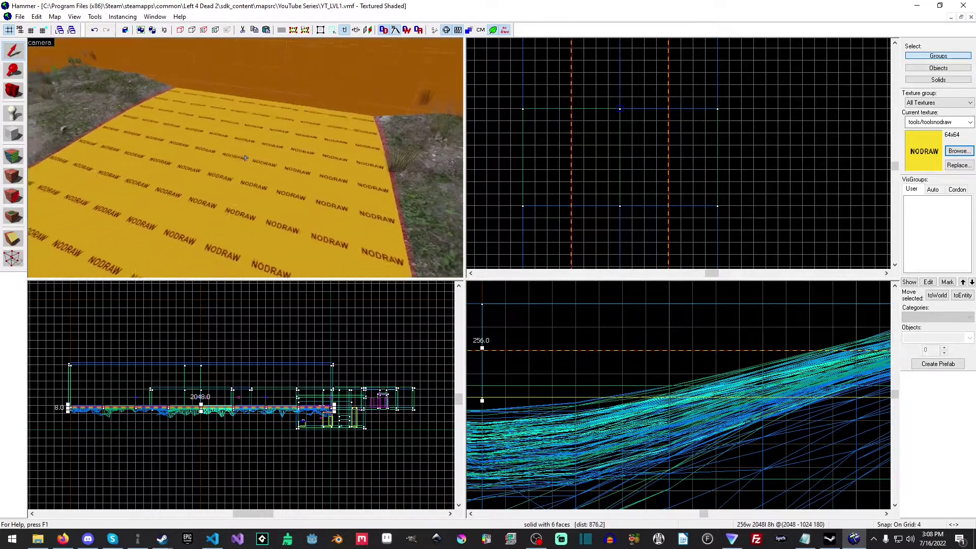
key("s")
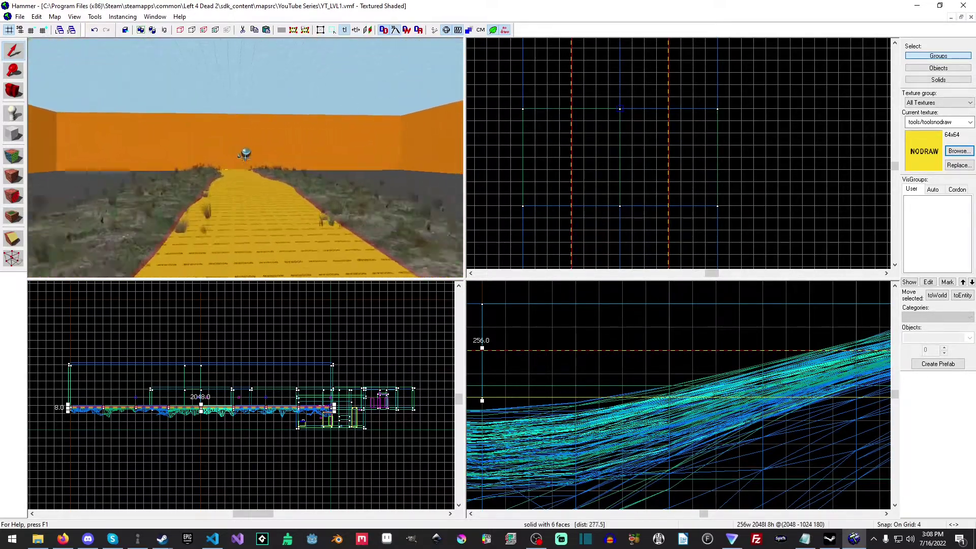
key("s")
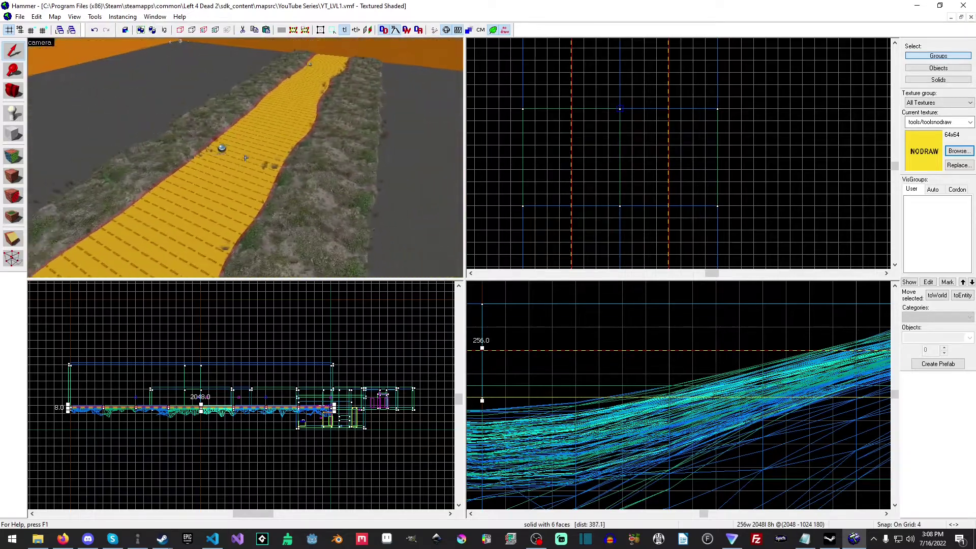
key("a")
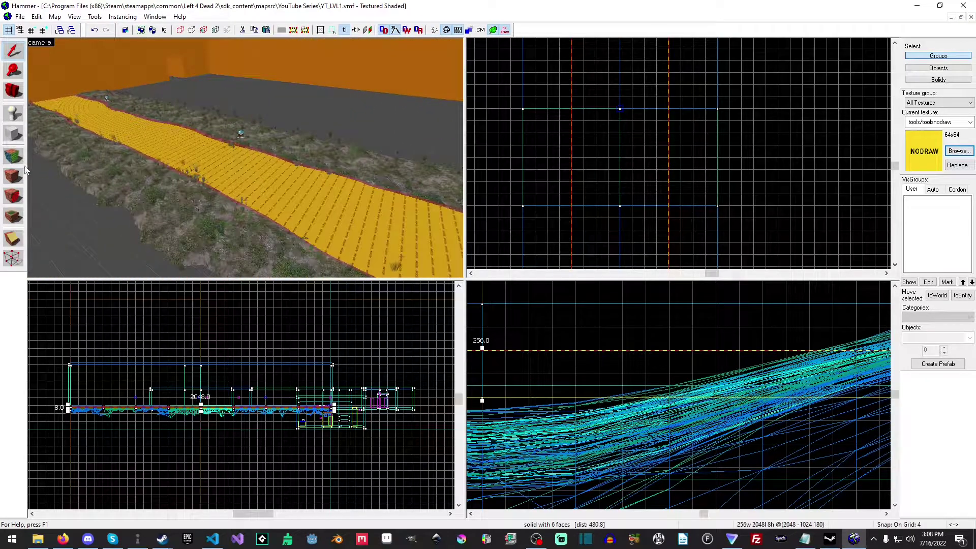
left_click(14, 156)
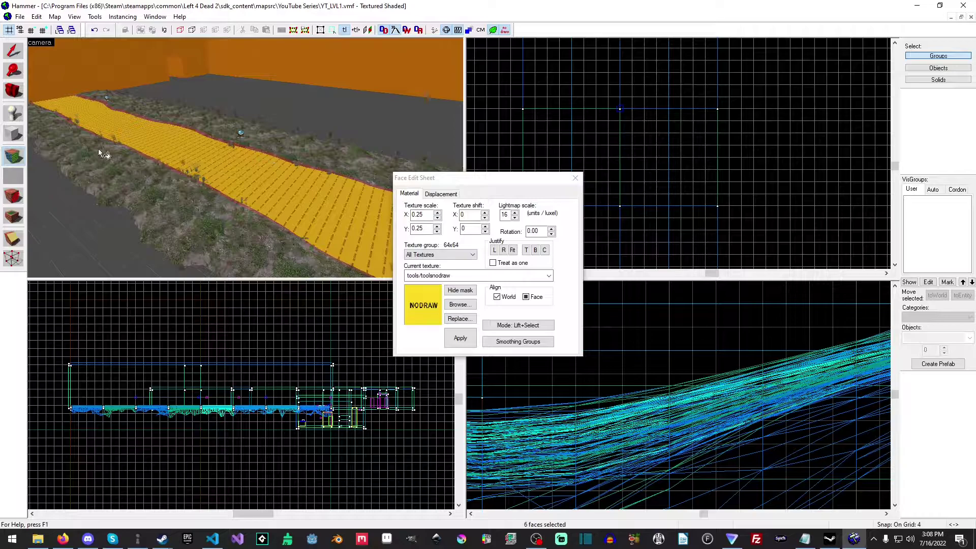
left_click(189, 230)
left_click(291, 172)
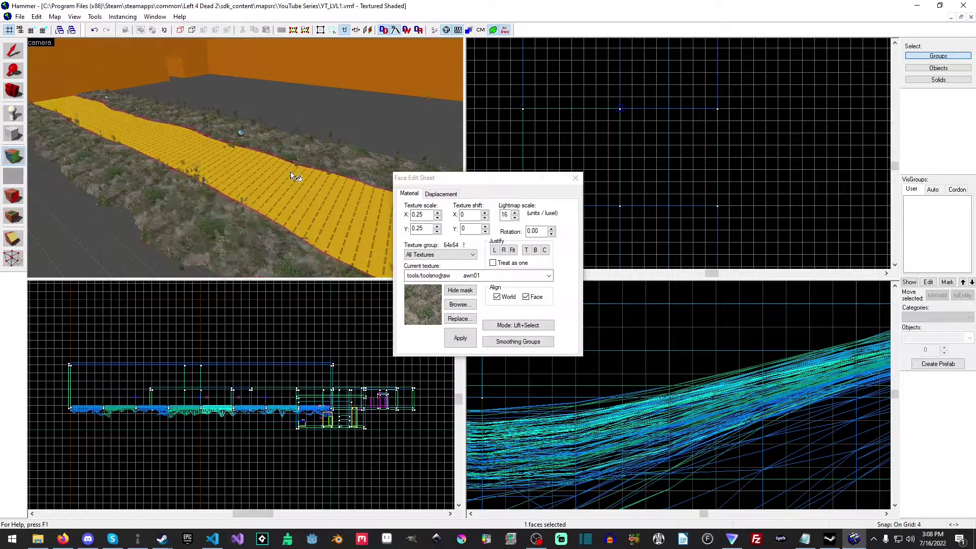
- Filter the texture browser by "water" and look through the available water textures
left_click(459, 305)
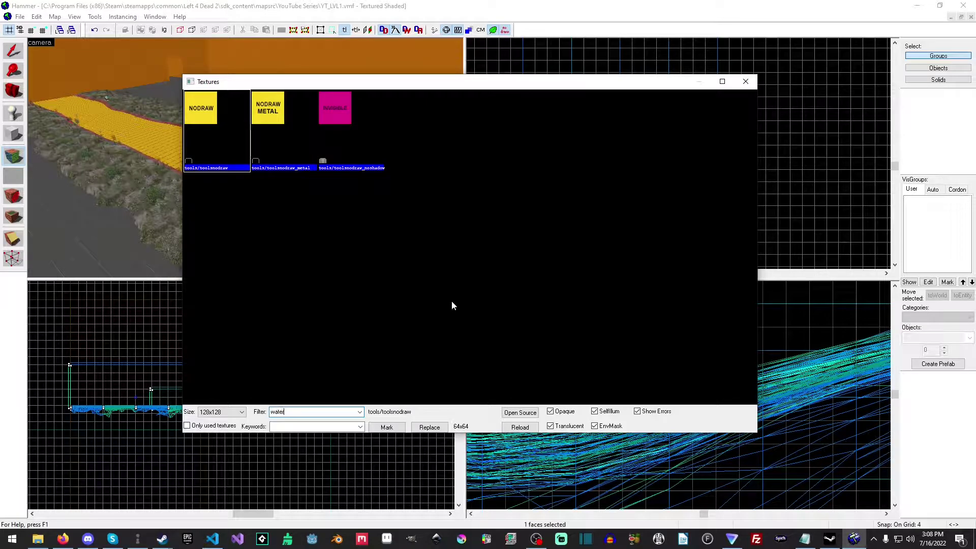
type("water")
left_click(504, 297)
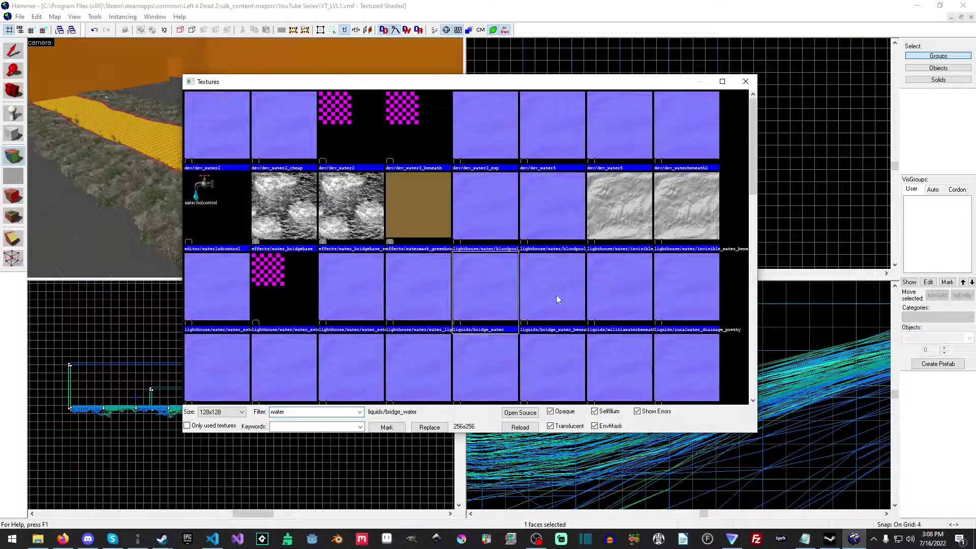
left_click(558, 294)
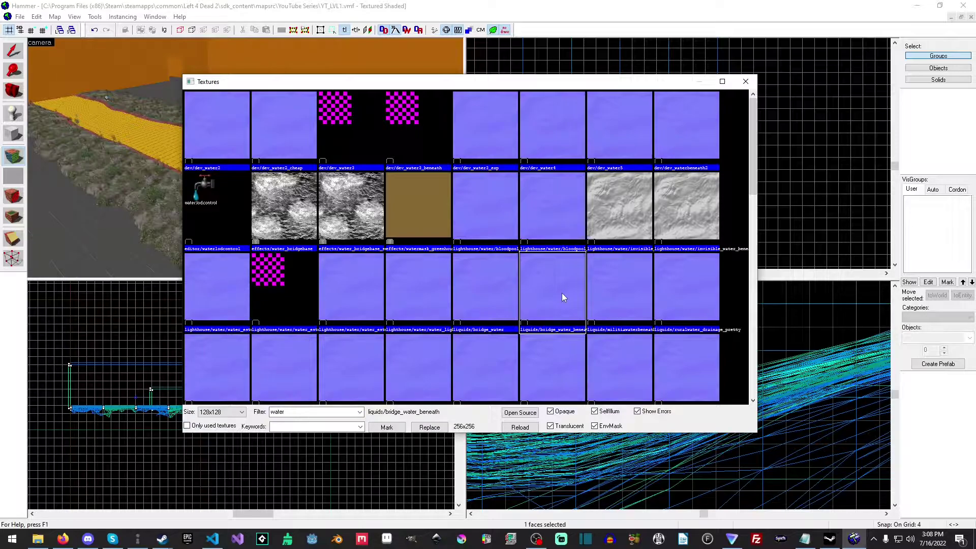
scroll(686, 287, "down", 1)
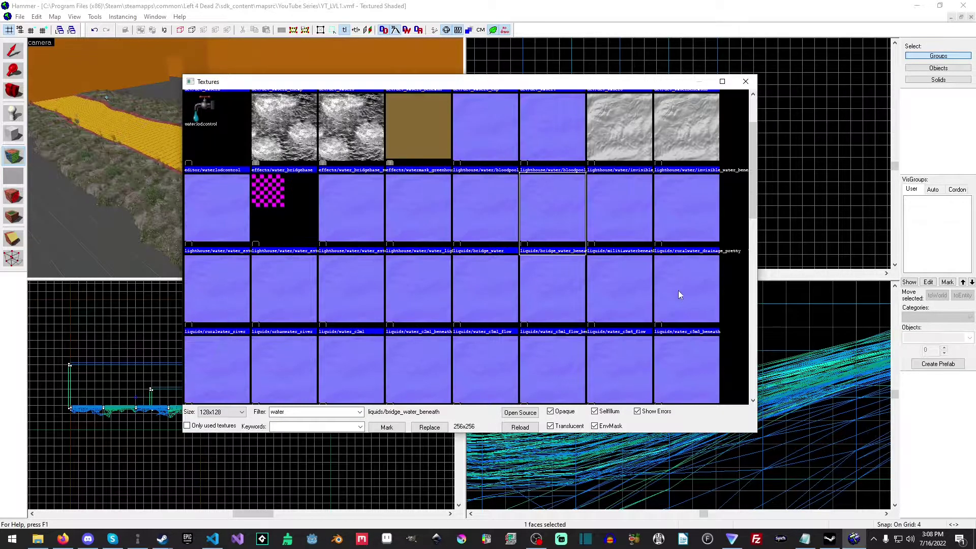
- Apply the liquids/ruralwater_drainage_pretty texture to the top face of the ditch brush and close the face editor
left_click(700, 259)
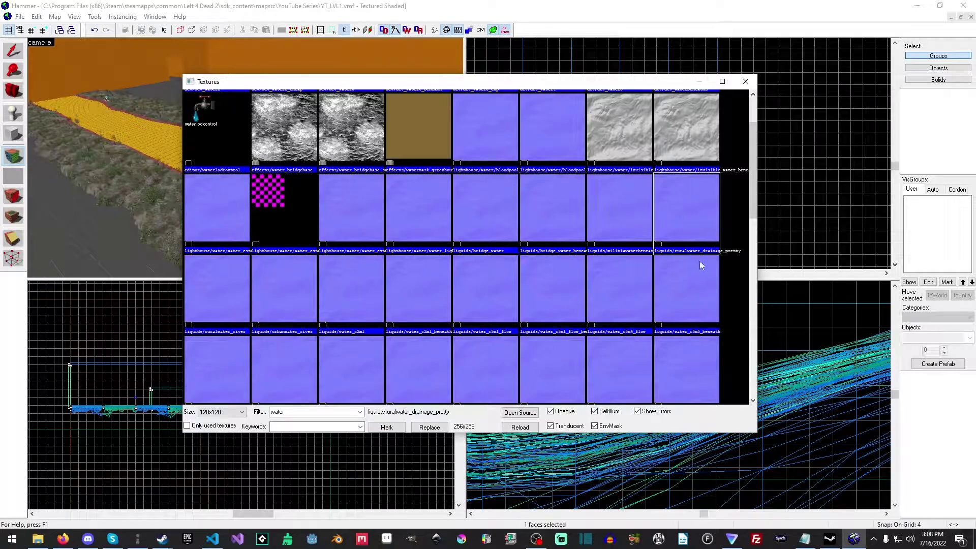
scroll(656, 229, "up", 1)
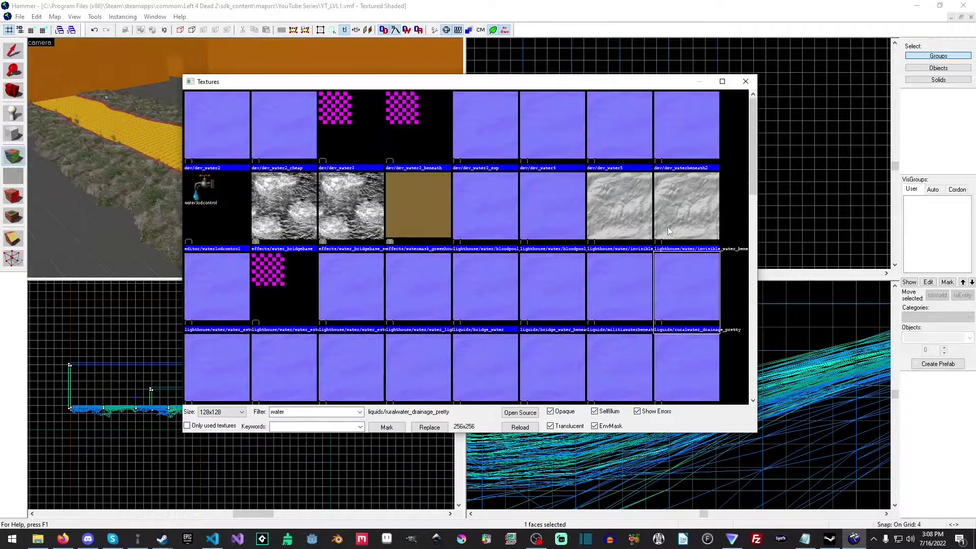
left_click(484, 121)
left_click(690, 291)
double_click(687, 285)
left_click(460, 340)
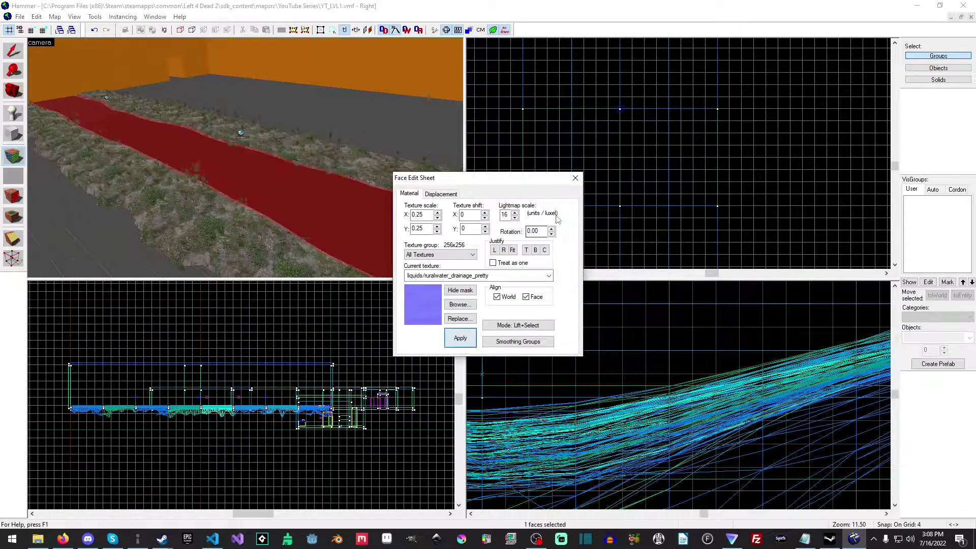
left_click(575, 178)
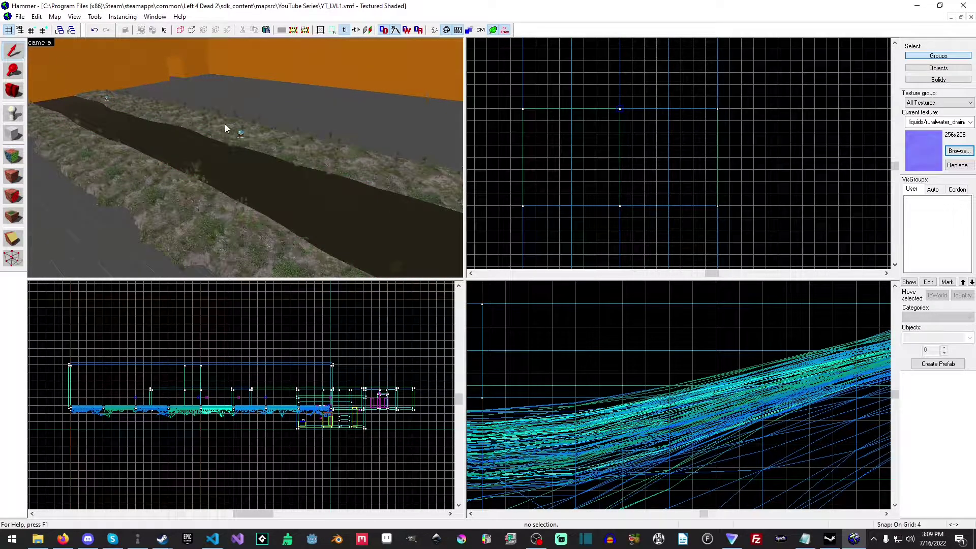
- Check the textured water surface in the 3D view, and compile and launch the map in Left 4 Dead 2
key("z")
key("w")
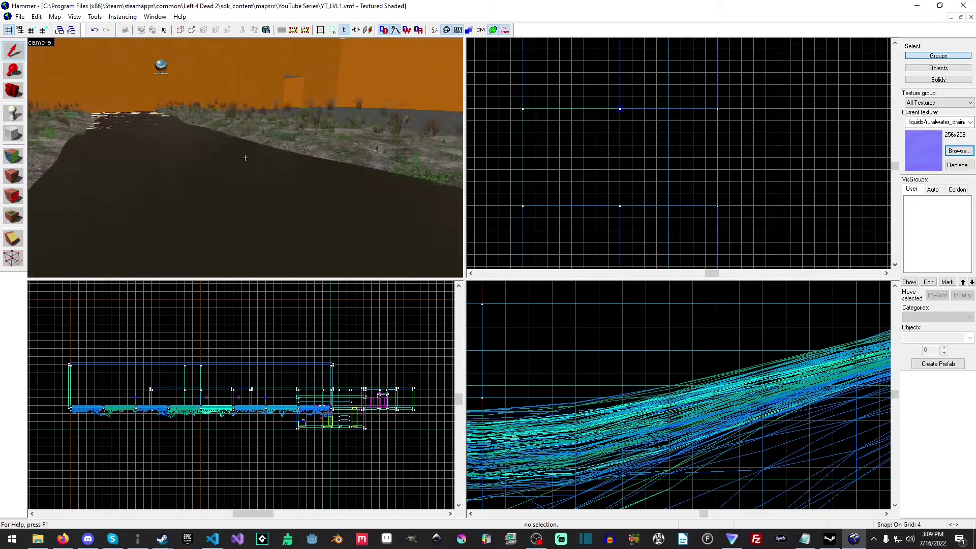
key("s")
key("z")
left_click(21, 17)
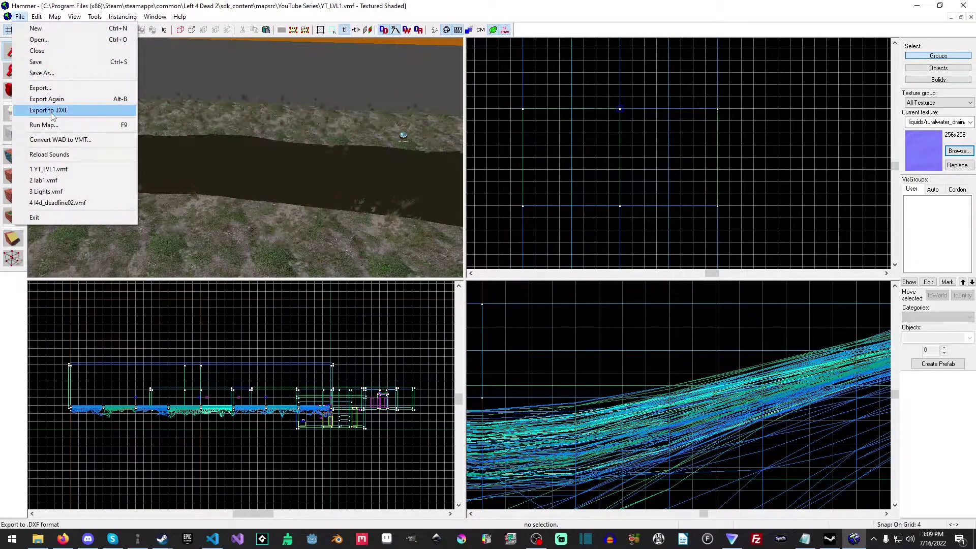
left_click(40, 127)
left_click(501, 362)
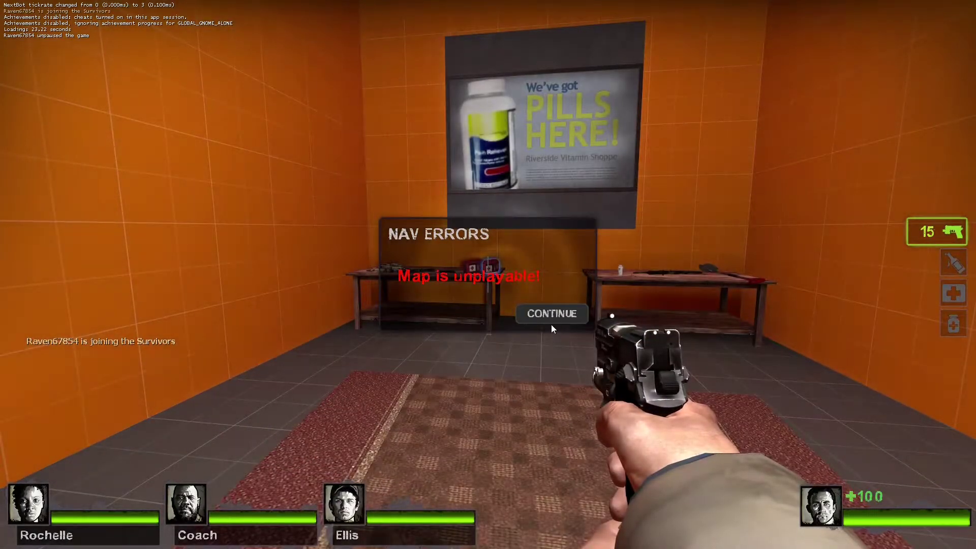
- Use noclip to reach the outdoor area and examine the ditch's water surface up close and from above
left_click(551, 319)
key("v")
key("w")
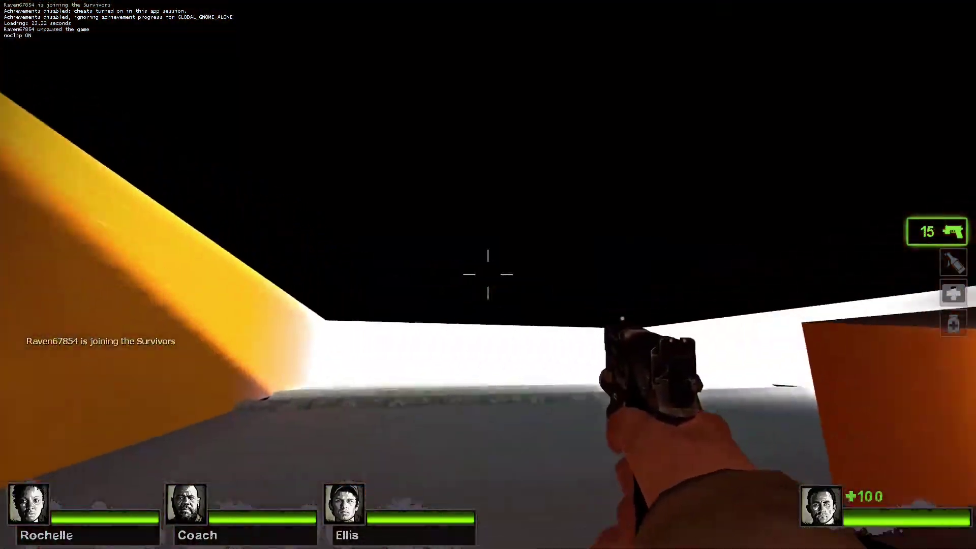
key("v")
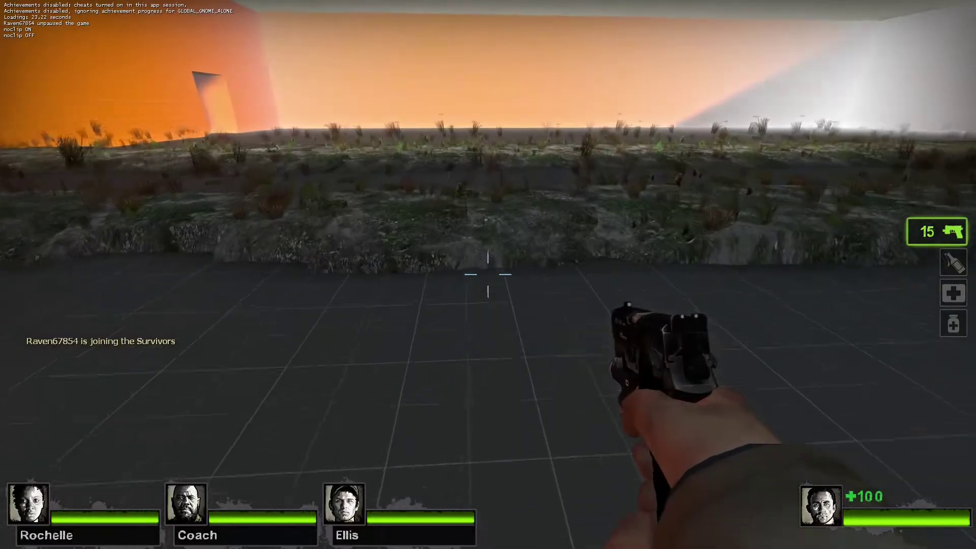
key("w")
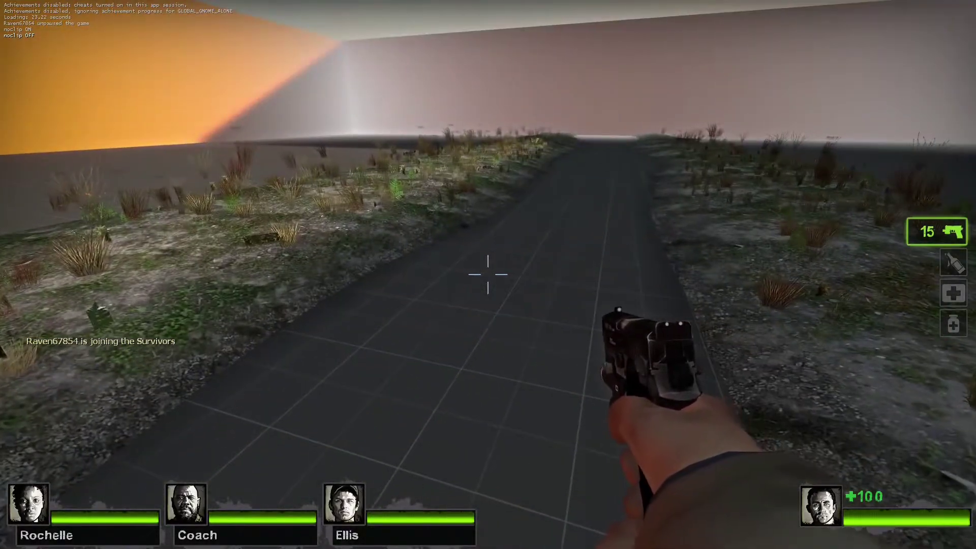
key("v")
key("w")
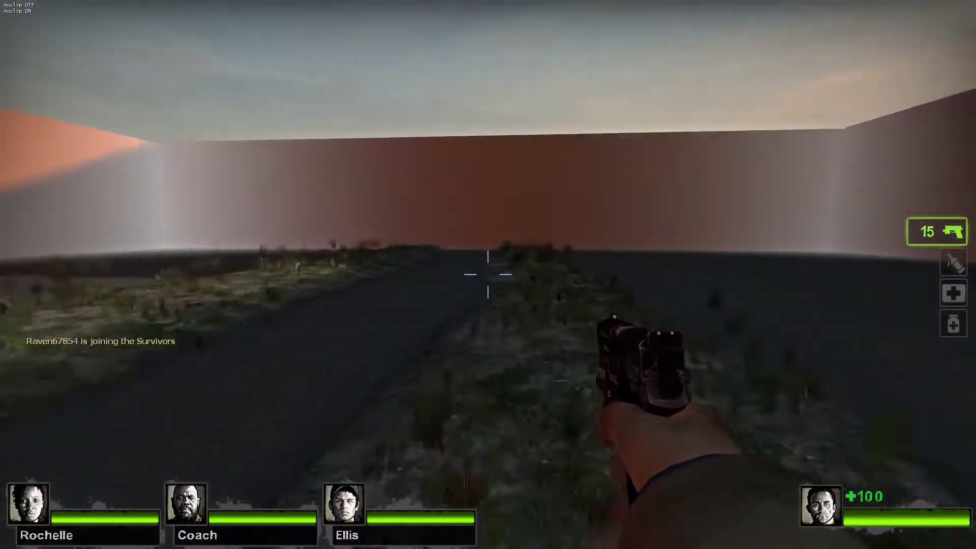
key("w")
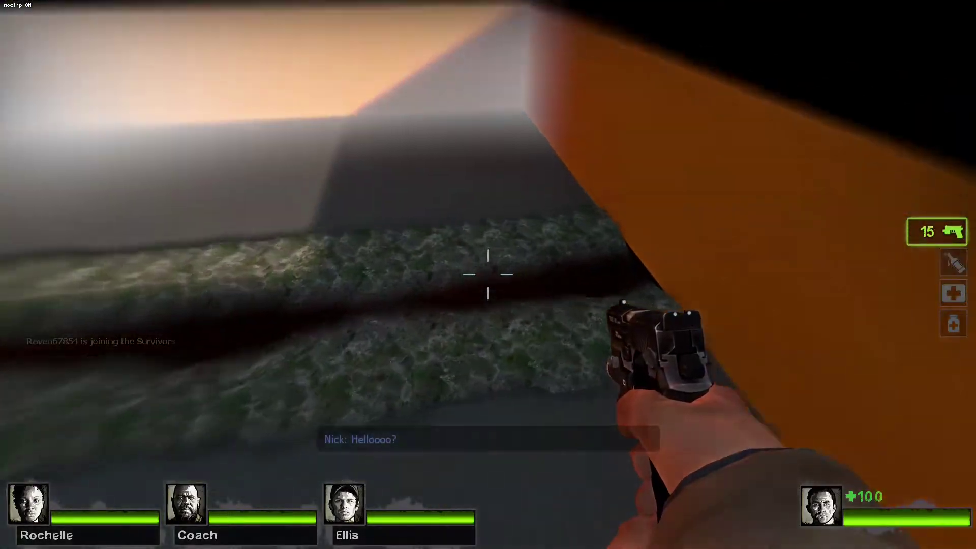
key("w")
key("s")
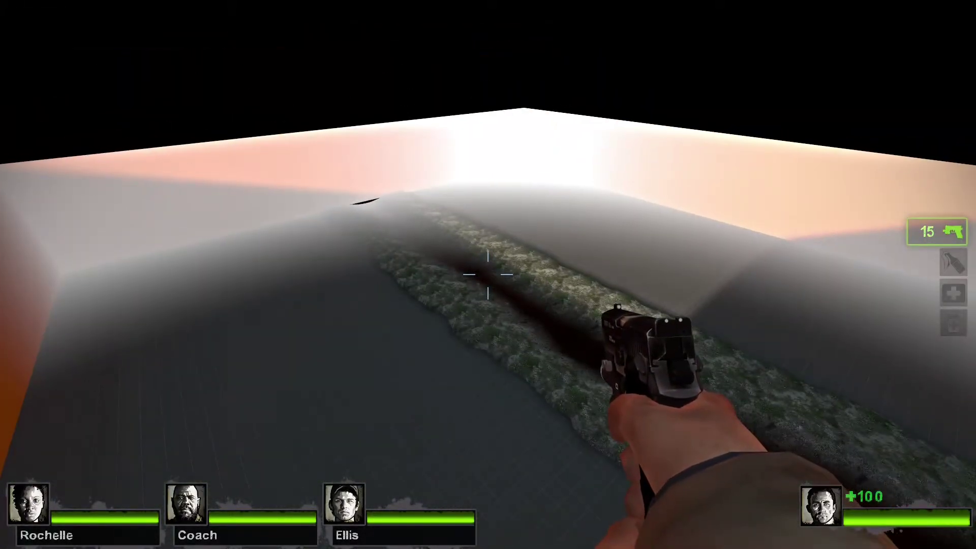
key("w")
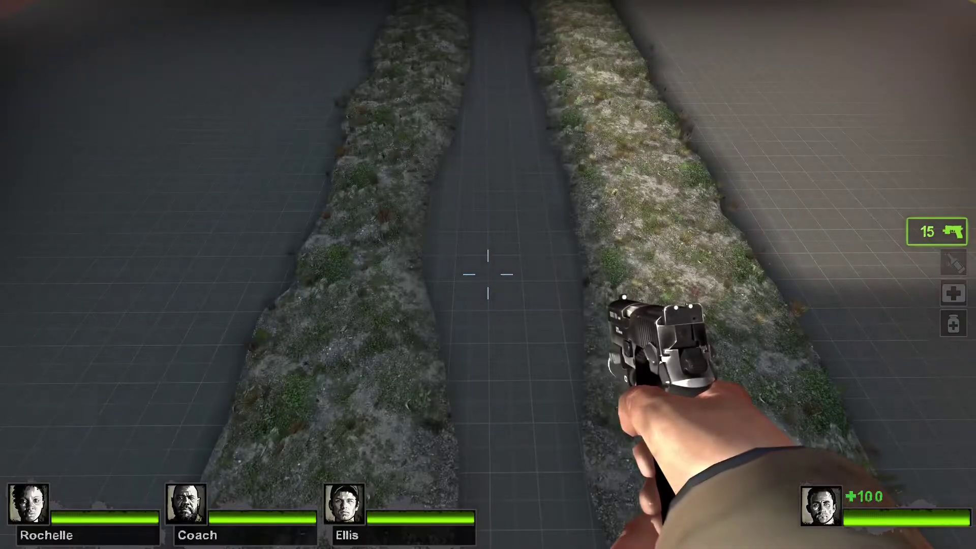
key("w")
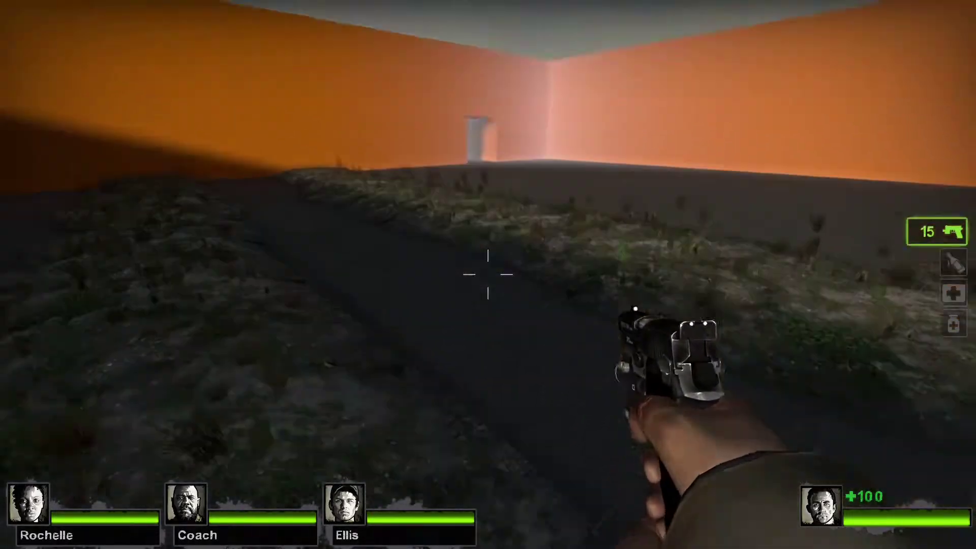
key("w")
- Quit the game from its console with the exit command and return to Hammer
key("grave")
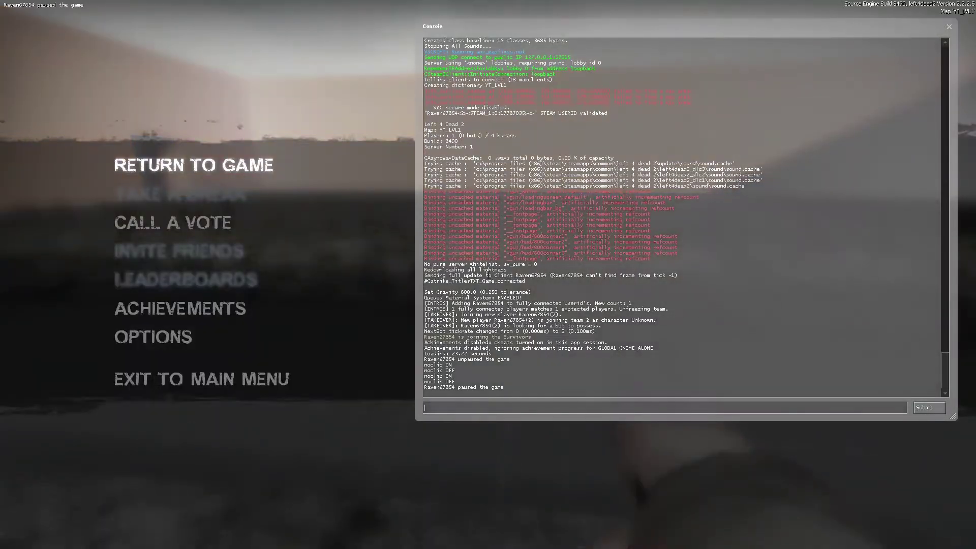
type("exit")
key("Return")
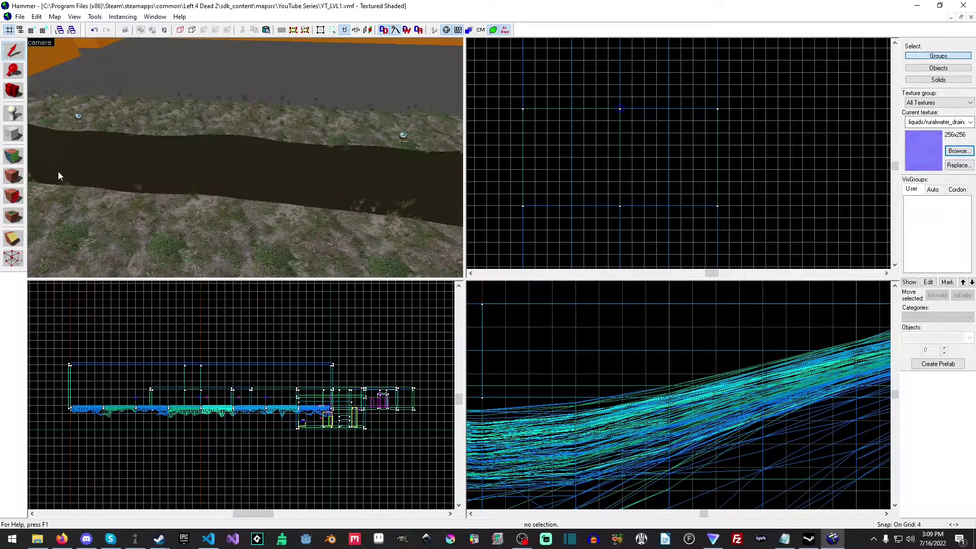
- Retexture the top face of the ditch brush with liquids/bridge_water and close the face editor
left_click(20, 155)
left_click(218, 161)
left_click(459, 303)
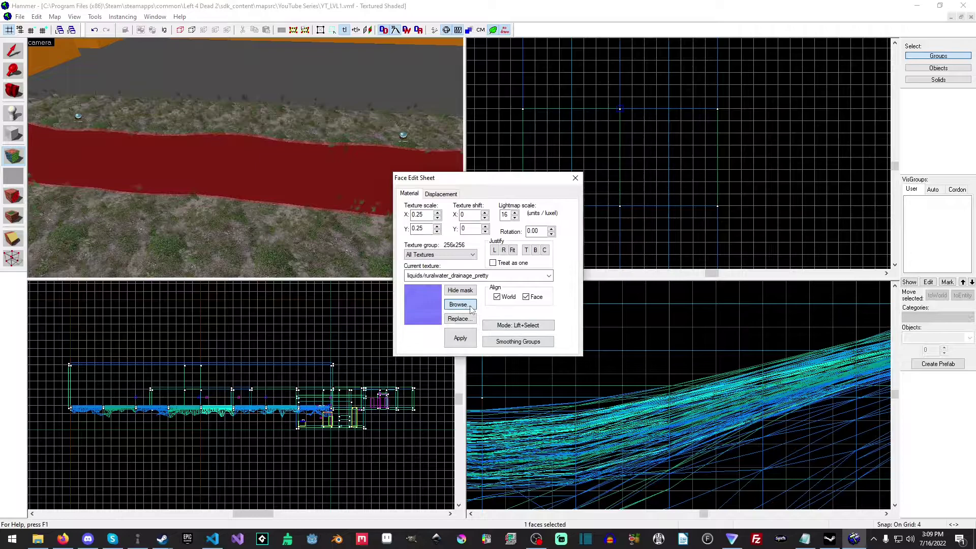
left_click(365, 291)
left_click(410, 293)
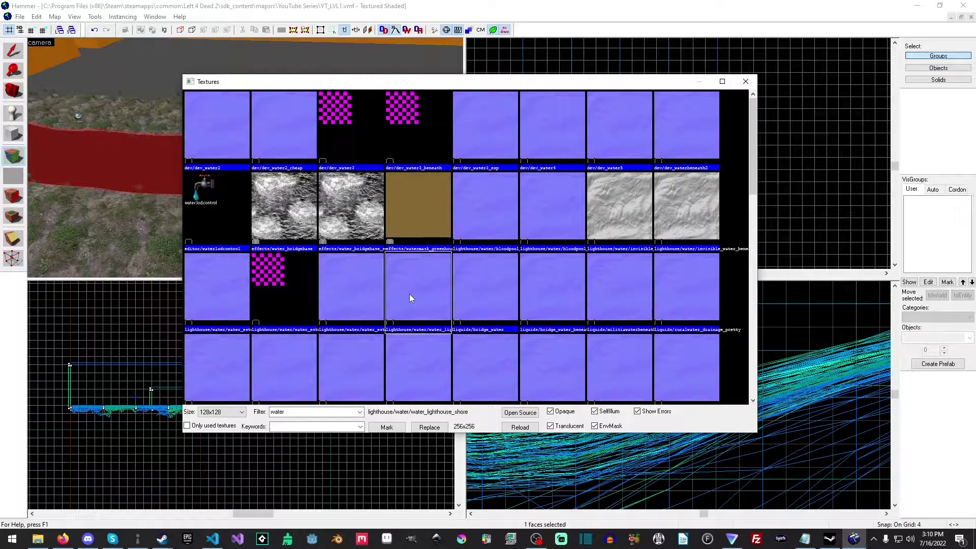
scroll(410, 293, "down", 1)
left_click(489, 215)
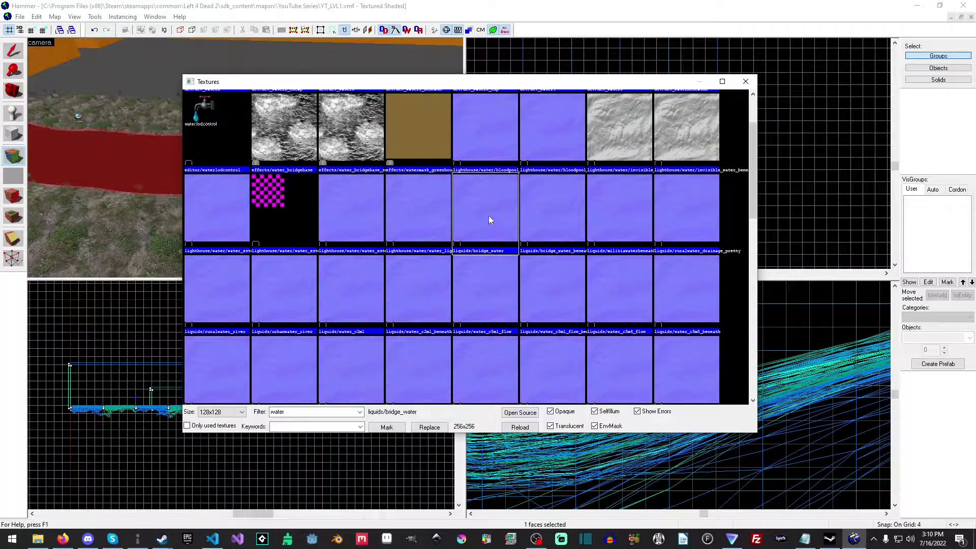
double_click(489, 216)
left_click(460, 338)
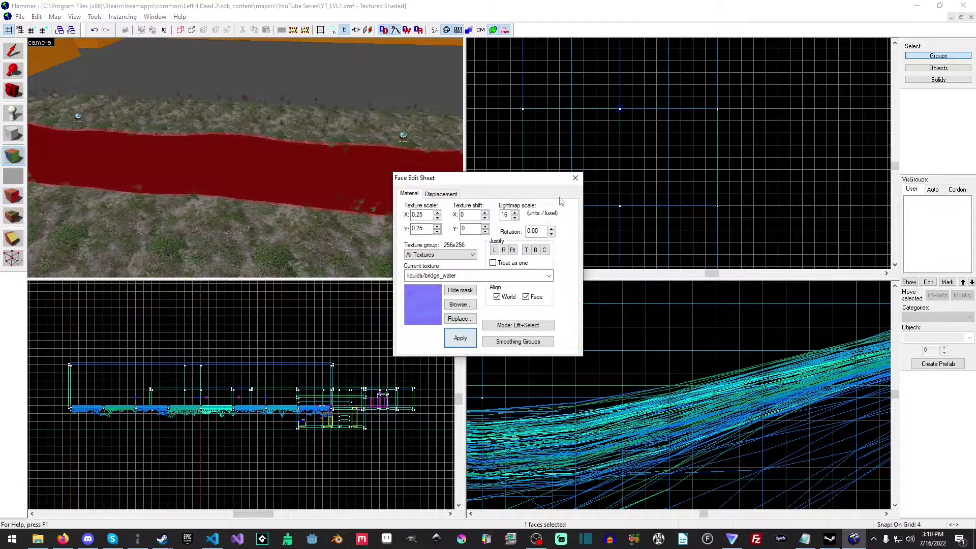
left_click(577, 179)
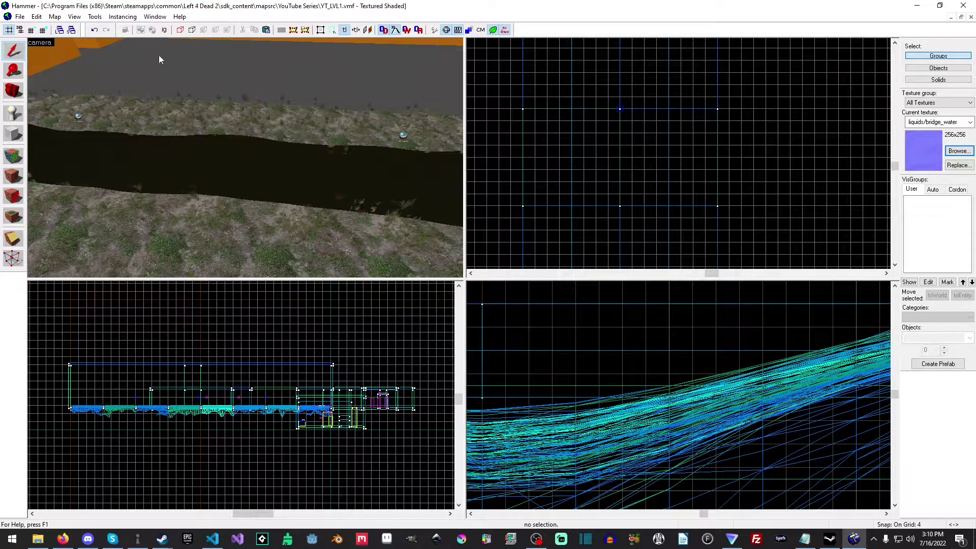
- Compile and launch the map with HDR and normal BSP, VIS and RAD, and enable noclip in the game
left_click(18, 16)
left_click(35, 126)
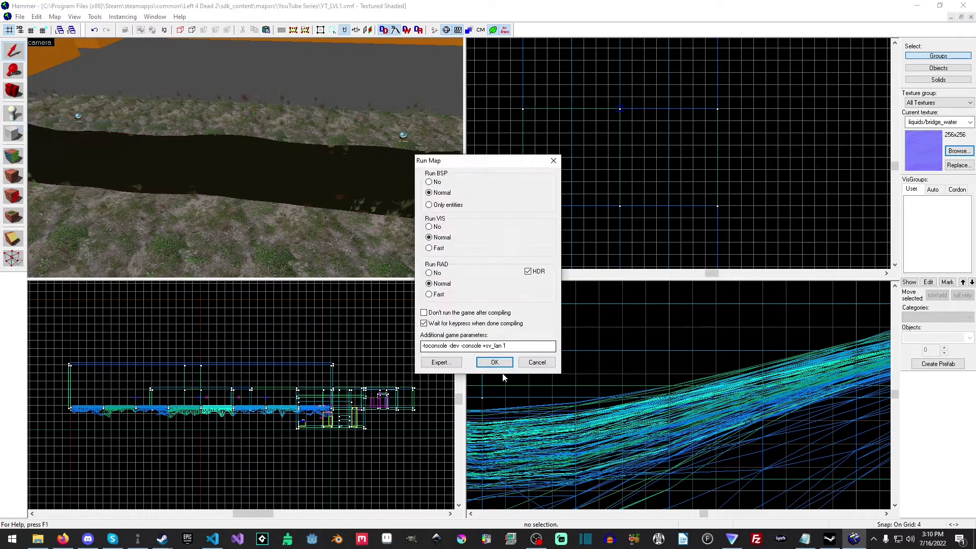
left_click(493, 363)
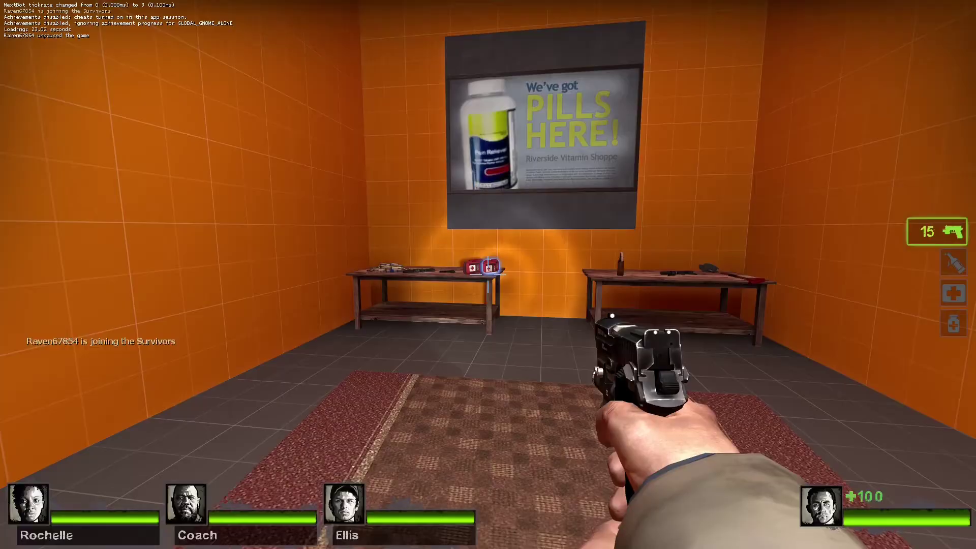
key("v")
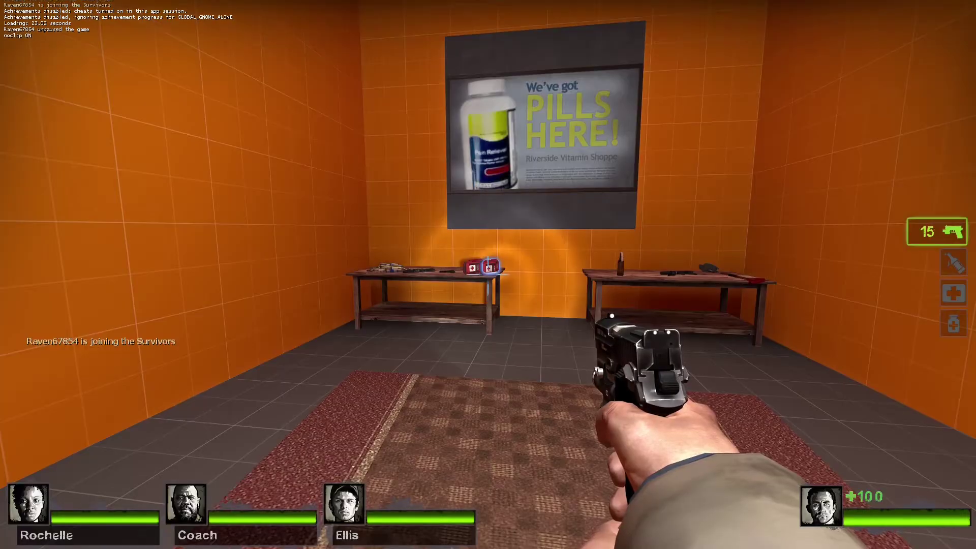
- Fly with noclip to the outdoor area, turn noclip off and examine the retextured ditch water from the bank
key("w")
key("w")
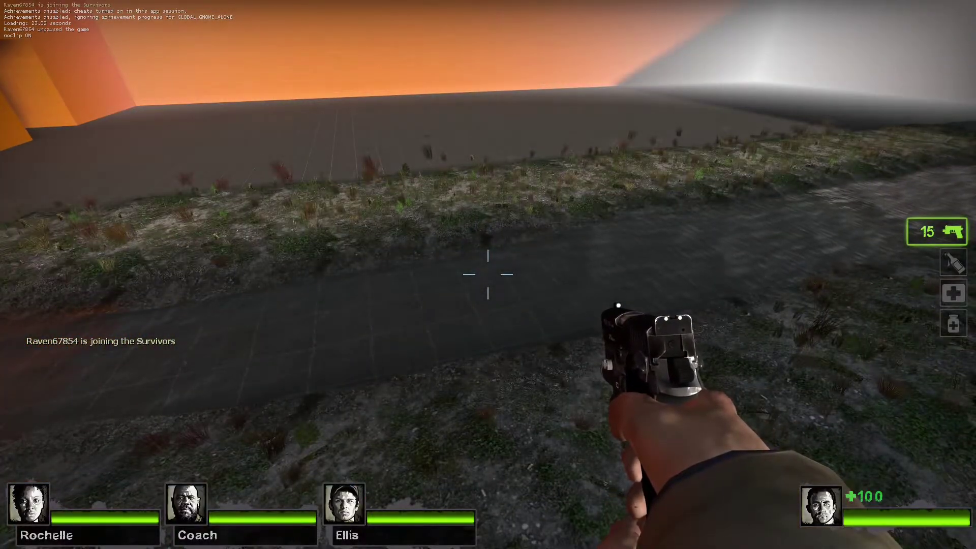
key("v")
key("w")
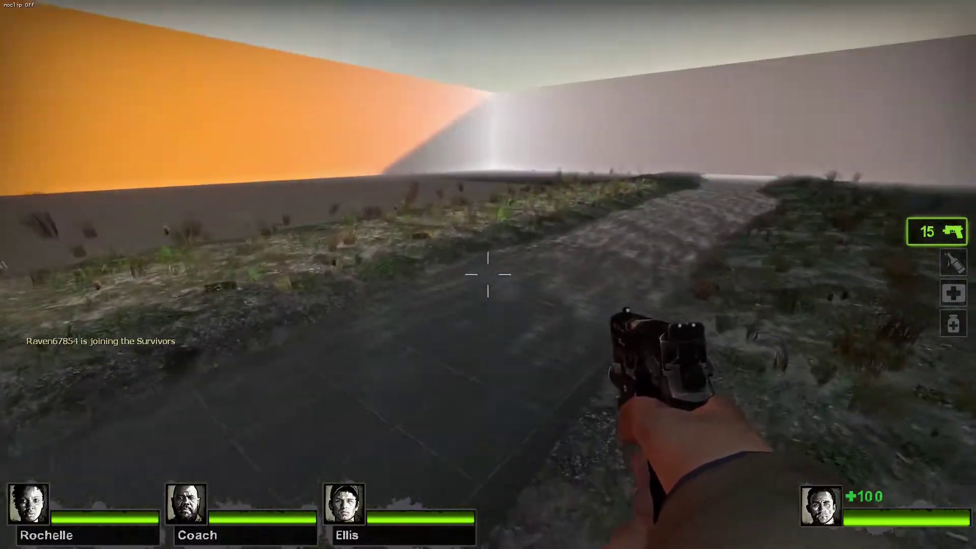
key("w")
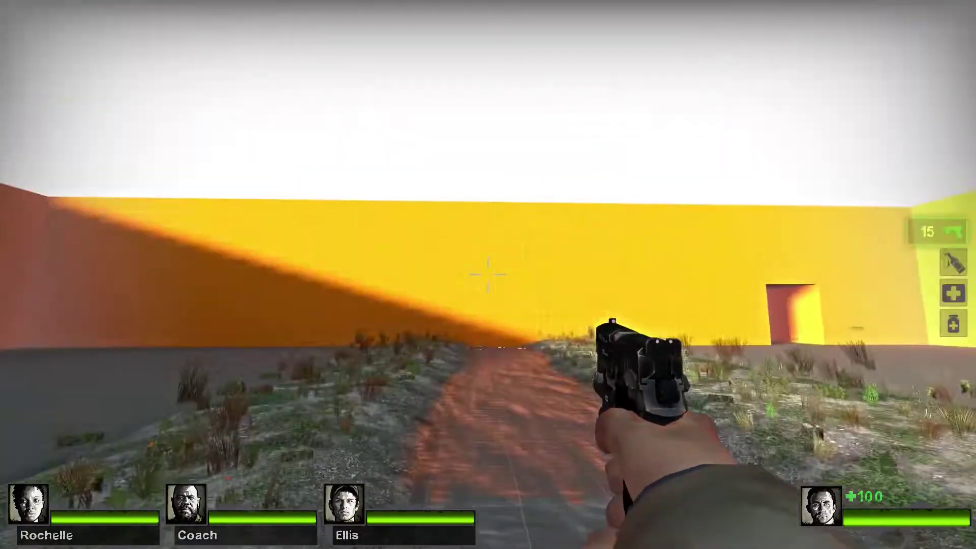
key("w")
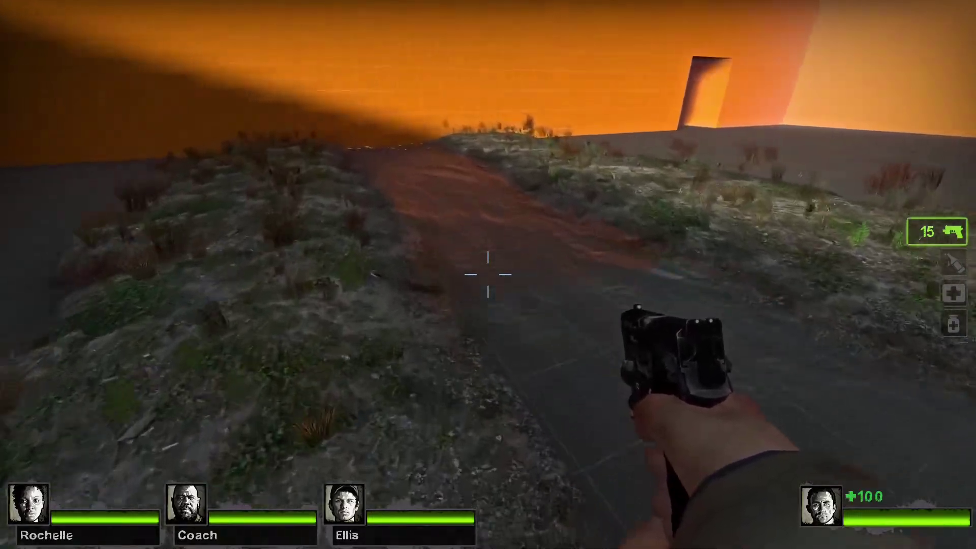
key("w")
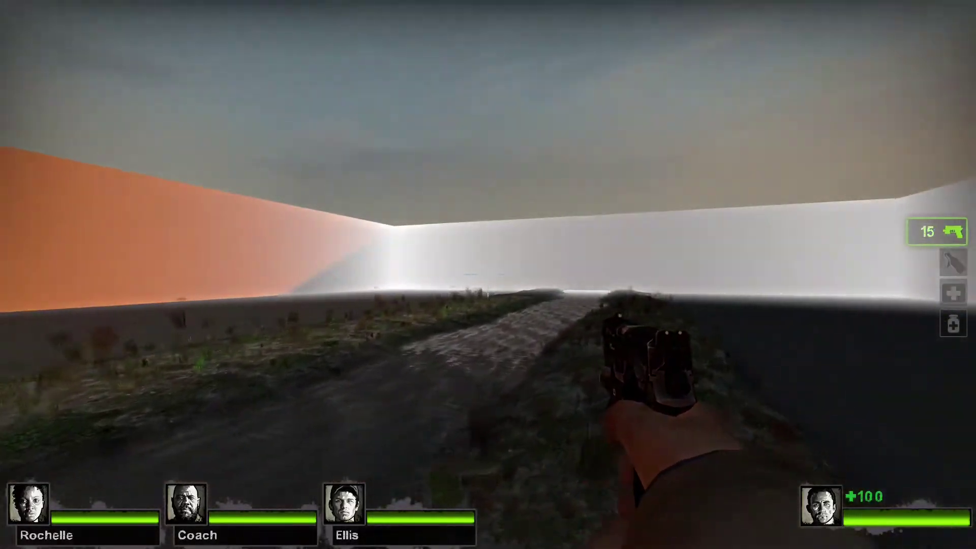
- Build the map's cubemaps from the game console and dismiss the navigation error notice once the map has reloaded
key("grave")
type("buil")
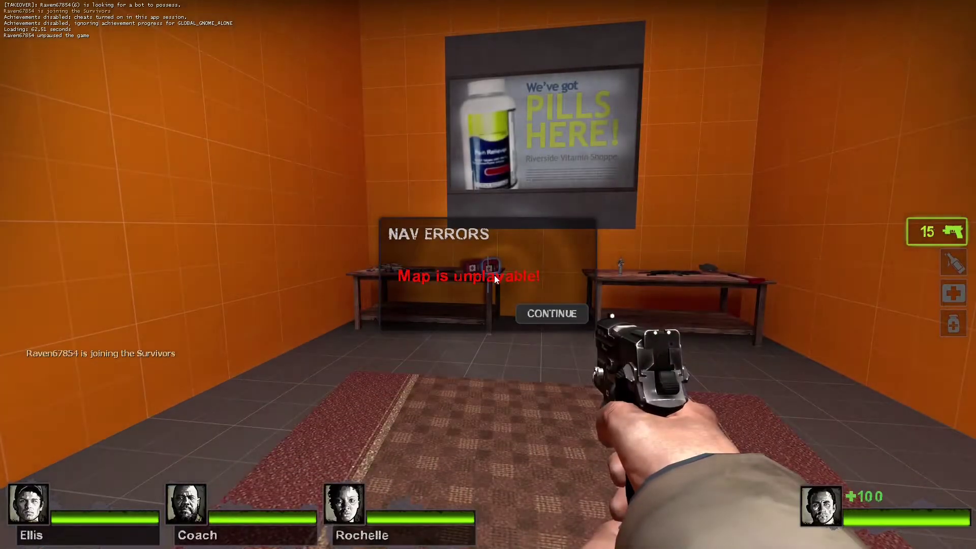
left_click(551, 315)
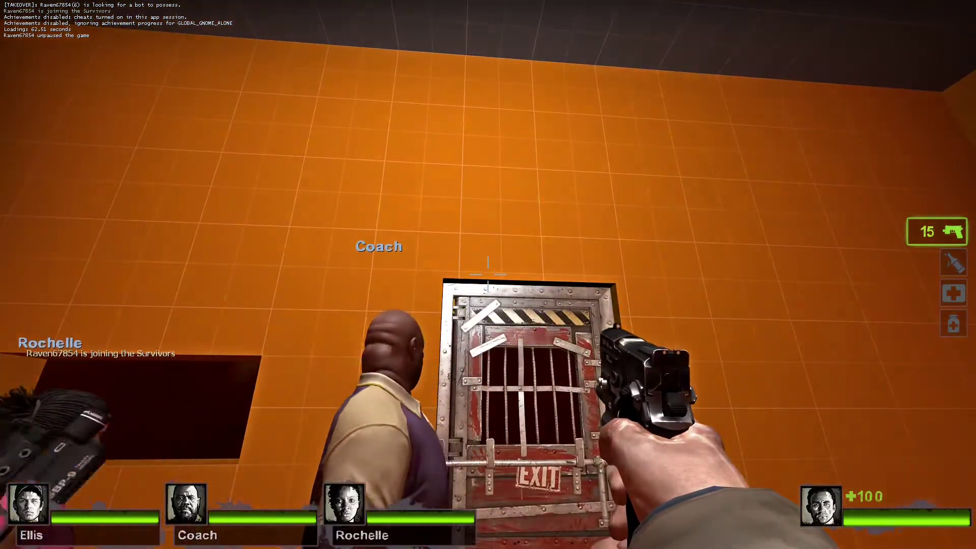
- Return to the outdoor area with noclip, turn it off and examine the water's reflections along the length of the ditch
key("v")
key("w")
key("w")
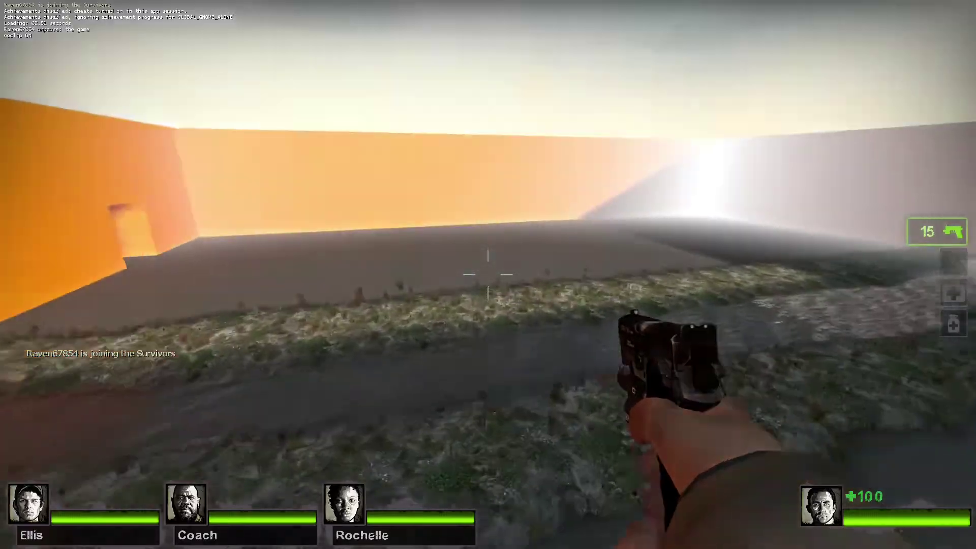
key("v")
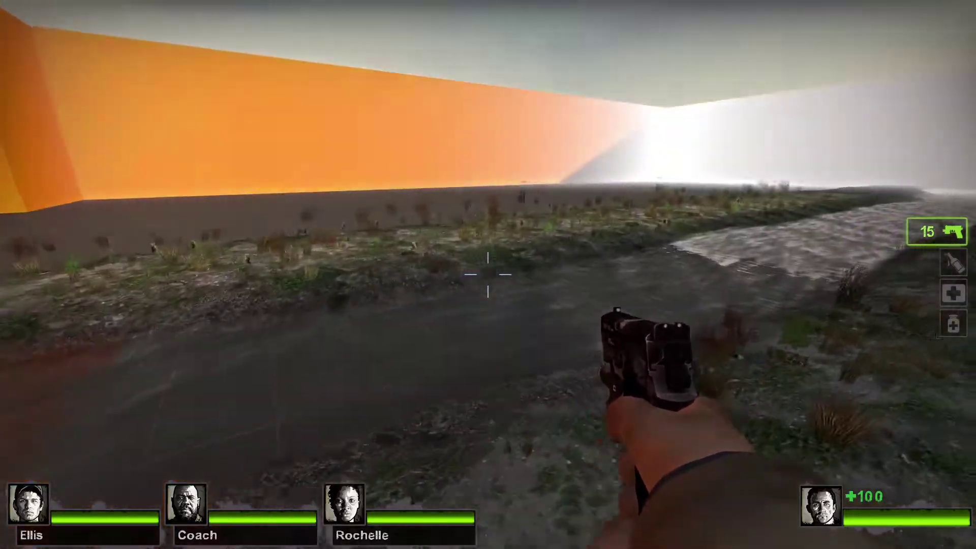
key("w")
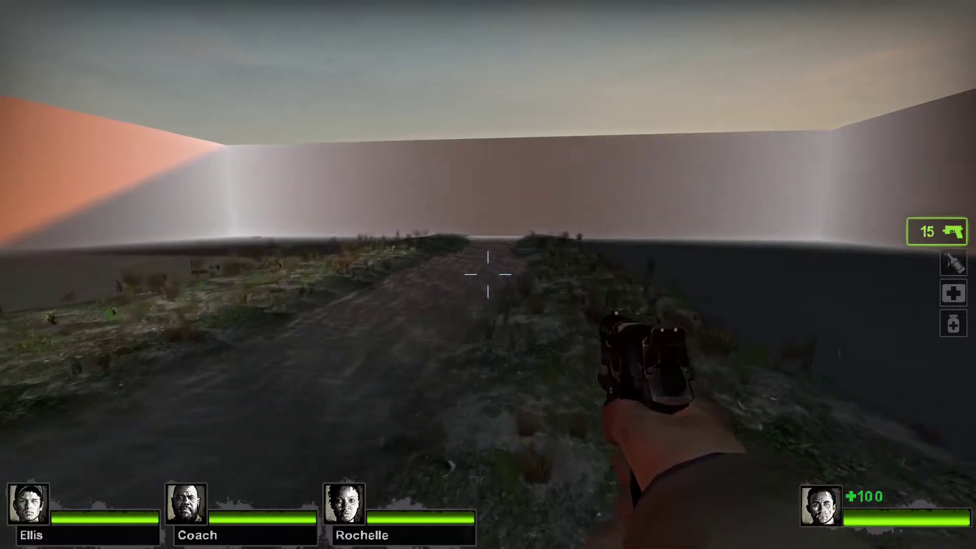
key("w")
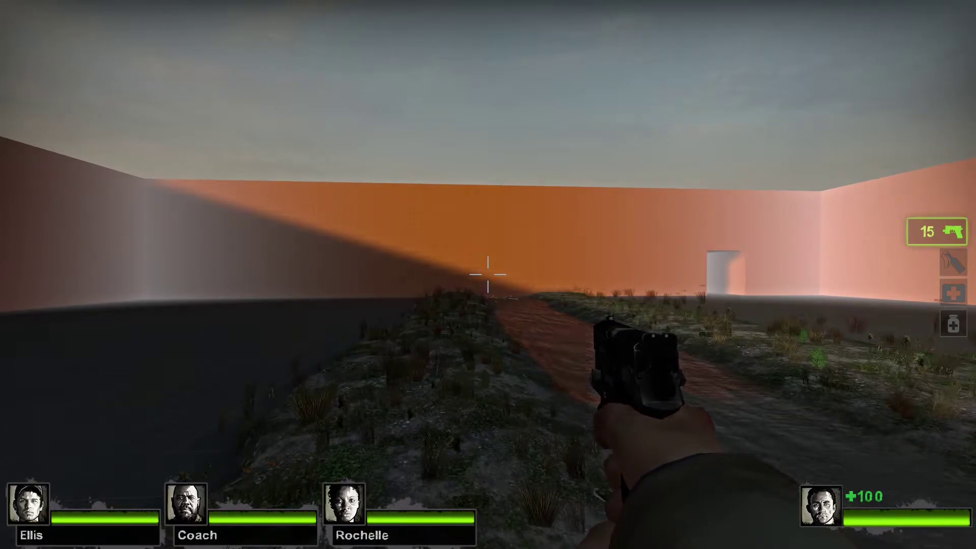
key("w")
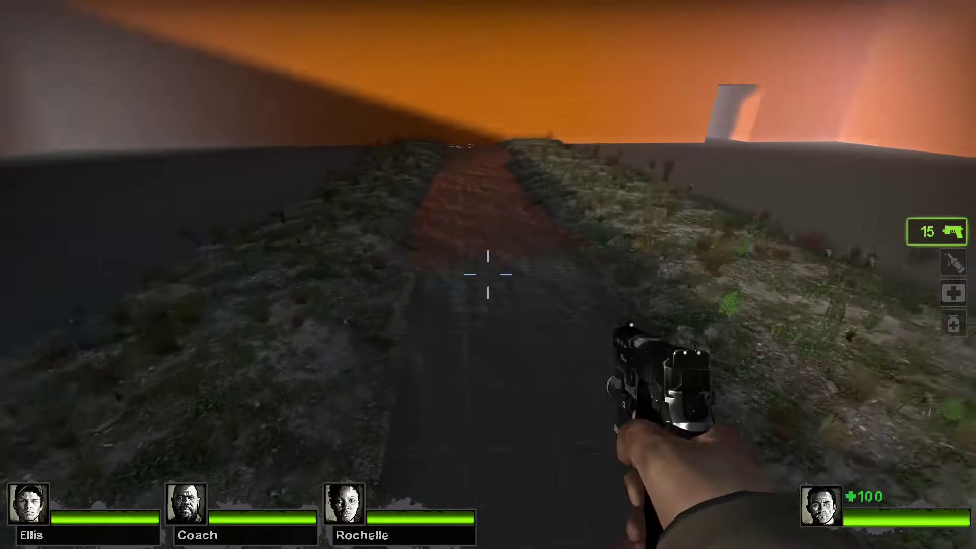
- Cross to the far side of the ditch and examine the water surface from the opposite bank at several distances
key("d")
key("d")
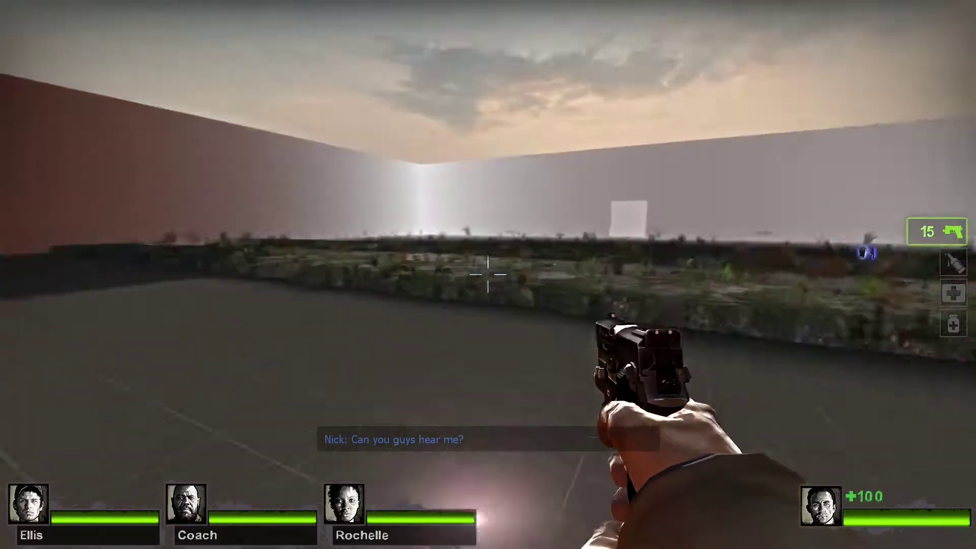
key("w")
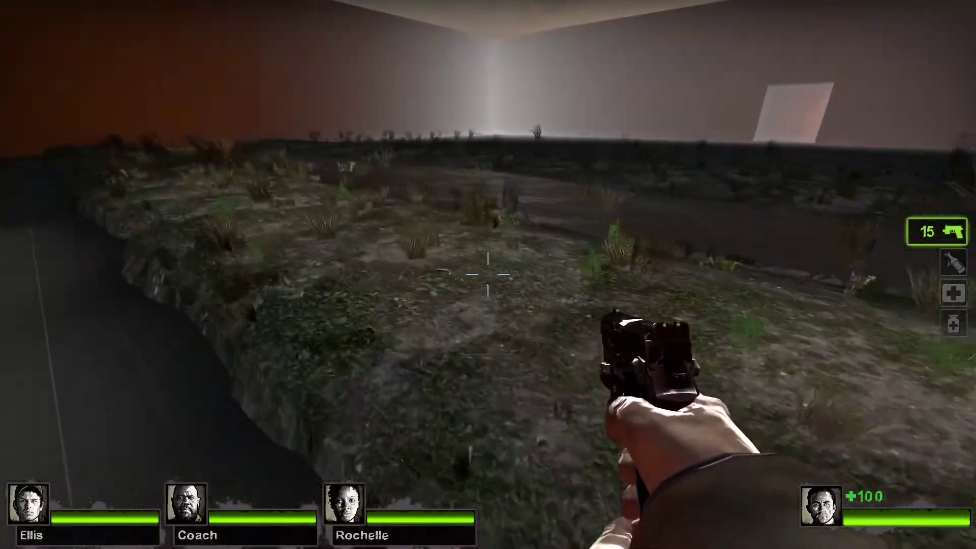
key("a")
key("a")
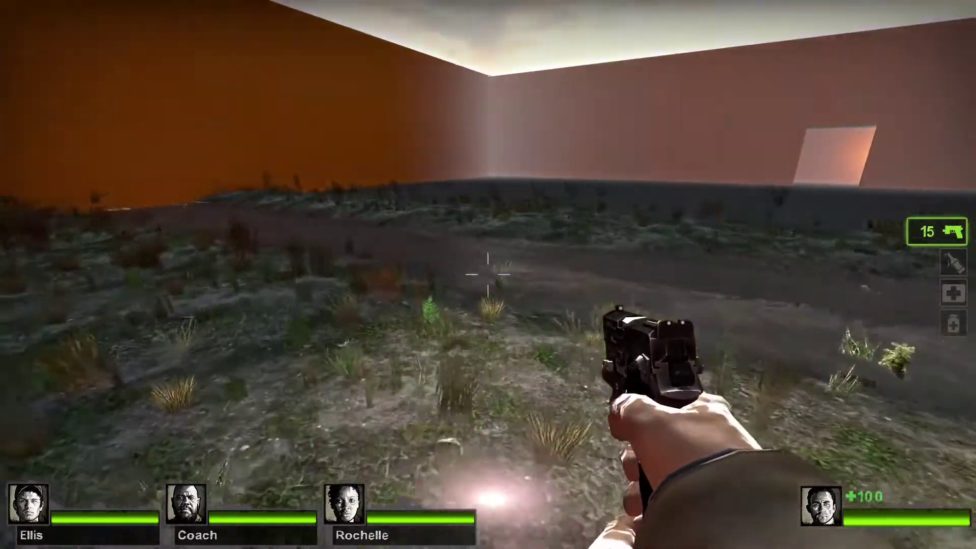
key("w")
key("w")
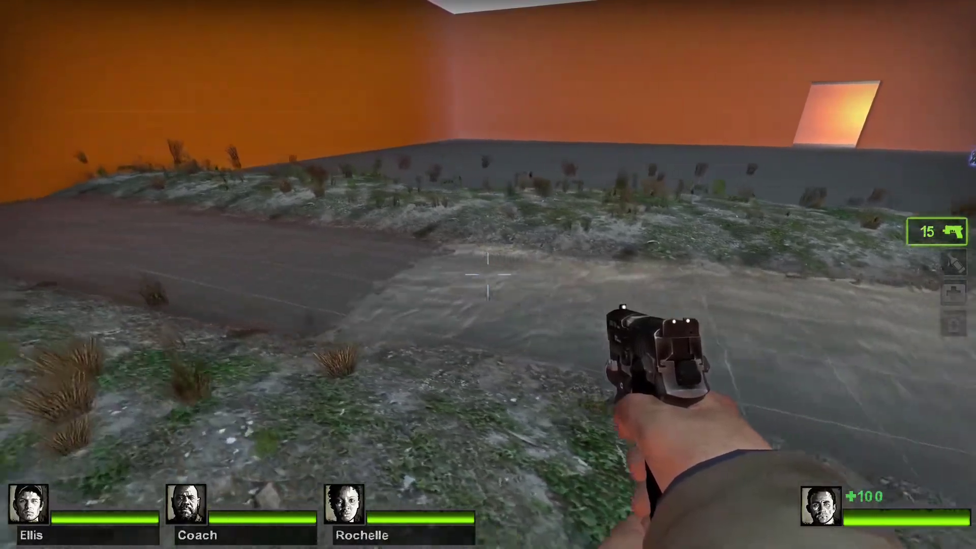
key("s")
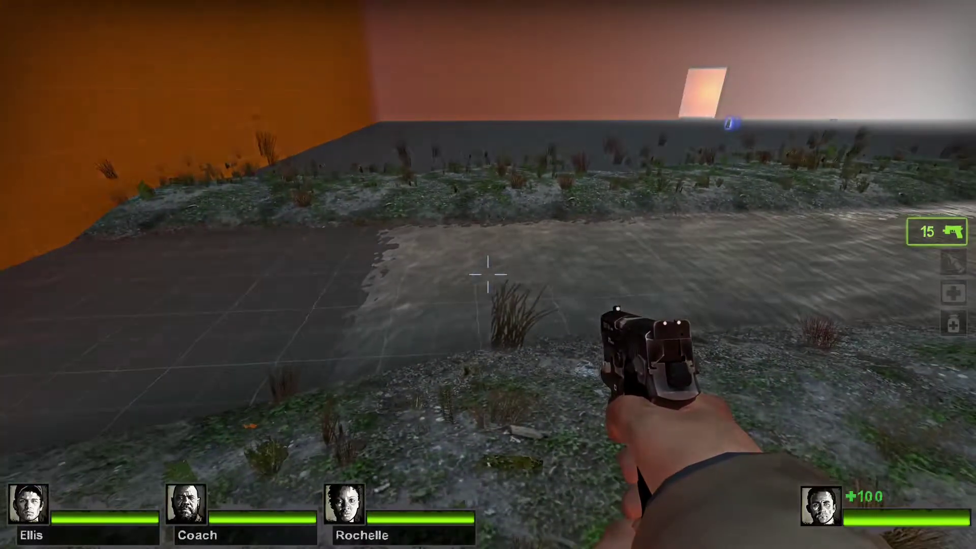
key("w")
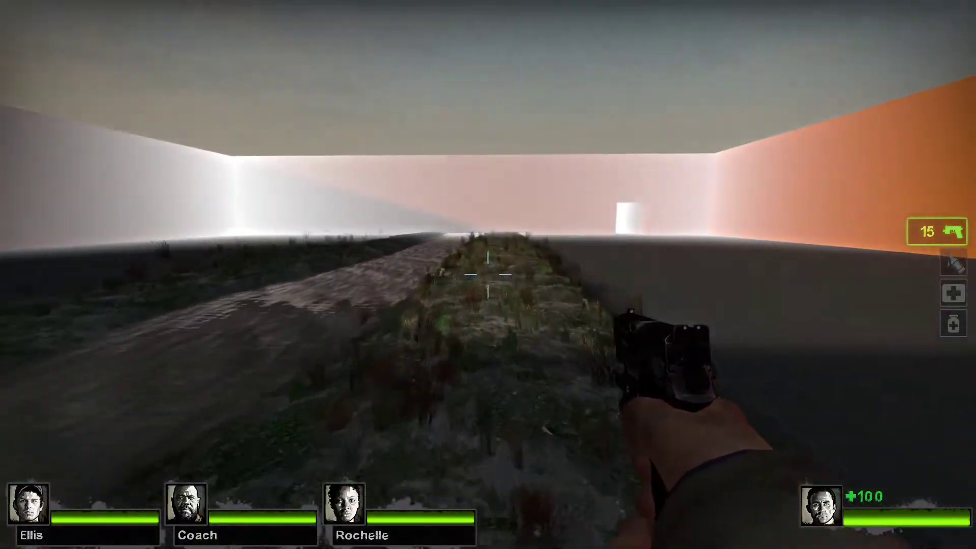
- Walk along both banks to the ditch's end at the orange wall and compare the water in light and shadow
key("w")
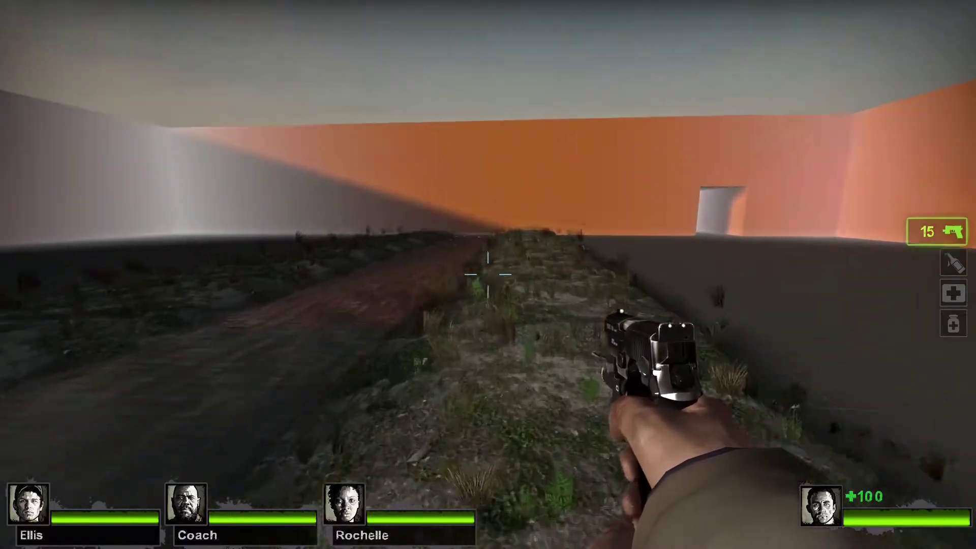
key("w")
key("w")
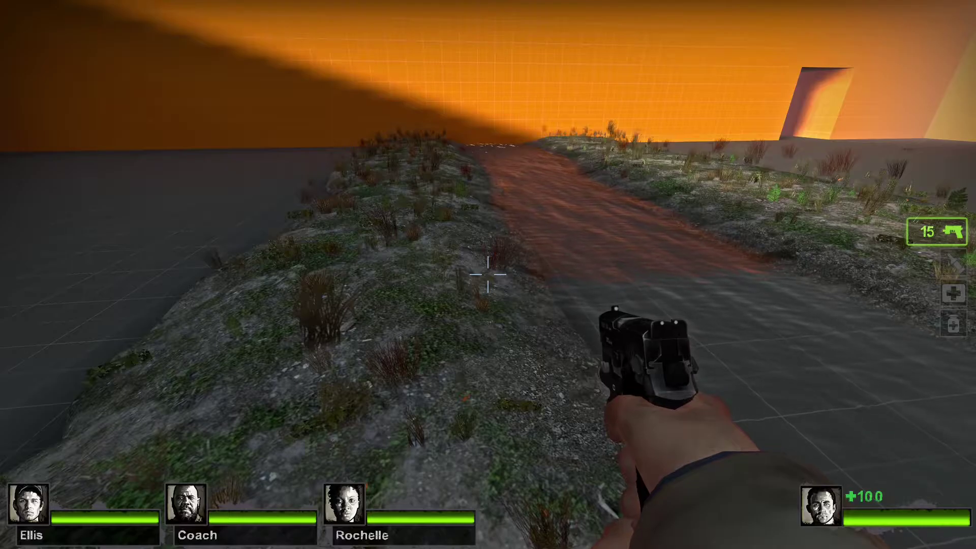
key("w")
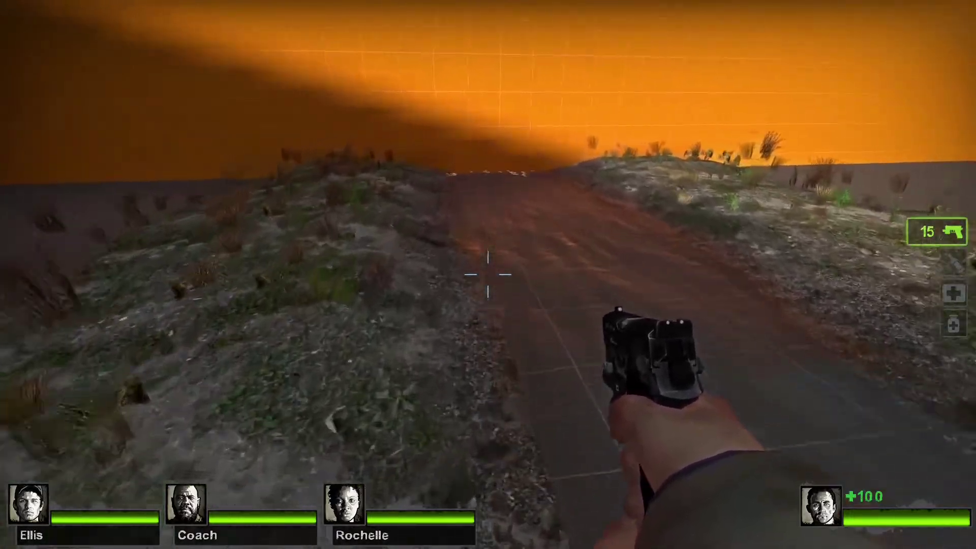
key("w")
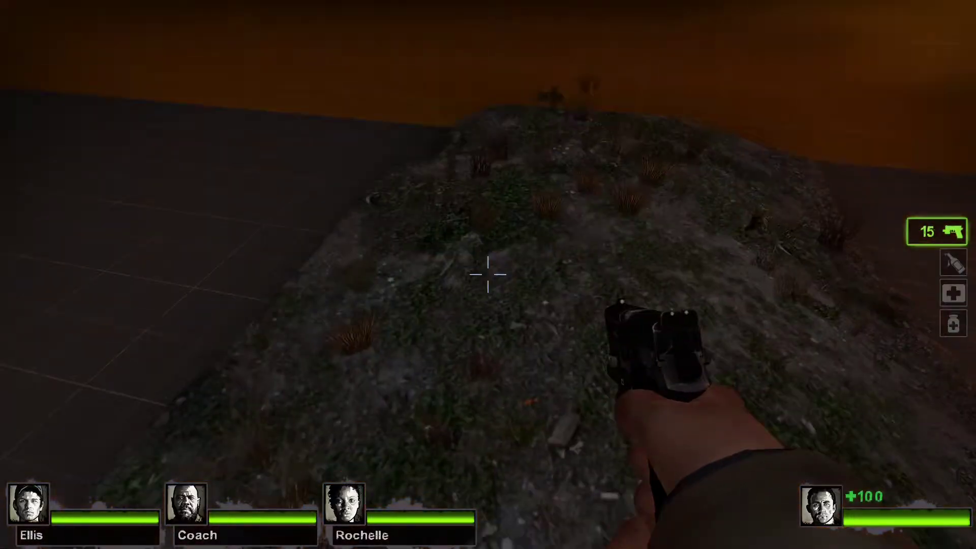
key("w")
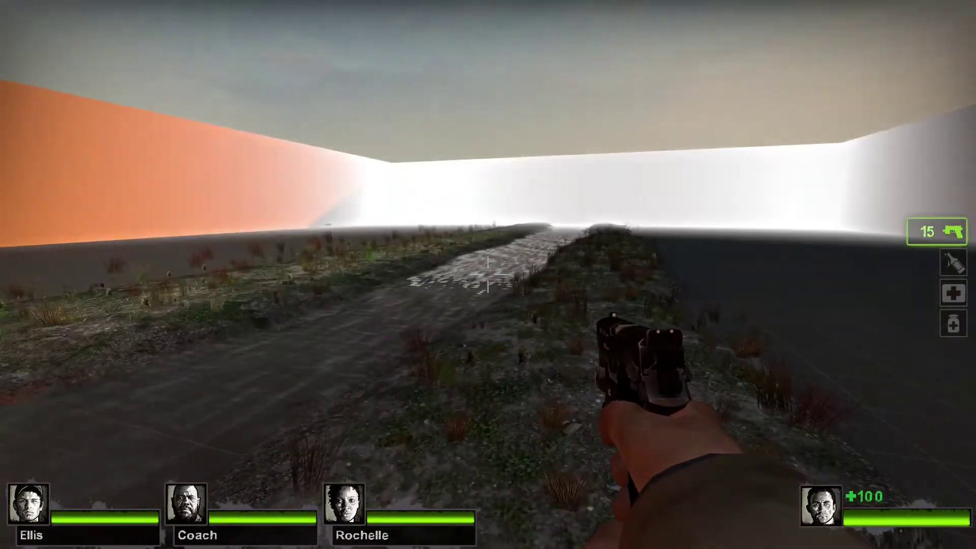
- Walk through the doorway into the indoor corridor, fire a test shot and head back outside
key("w")
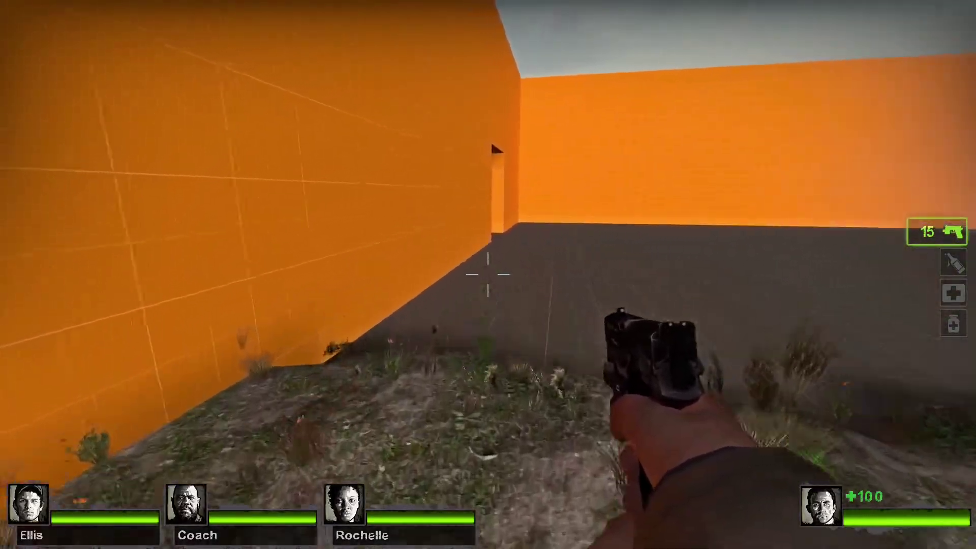
key("w")
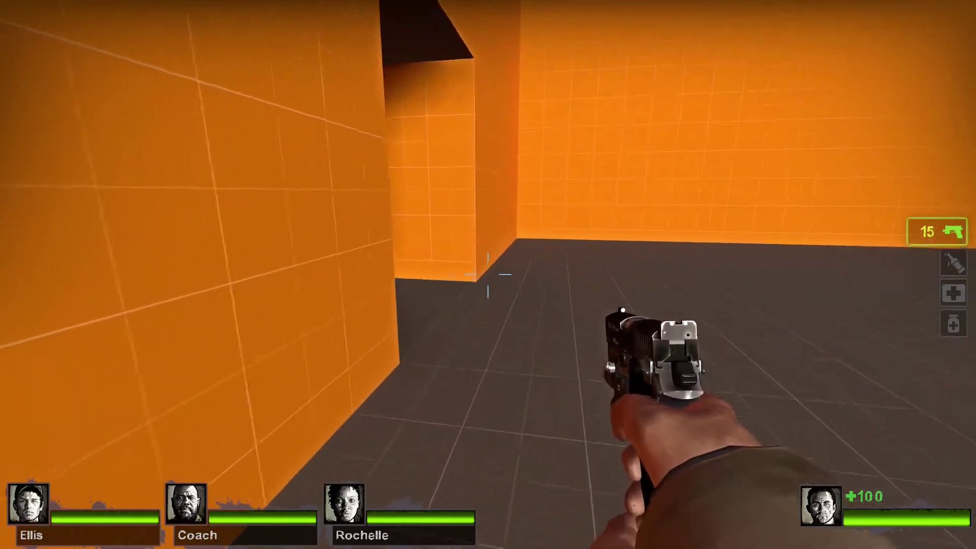
left_click(488, 274)
key("w")
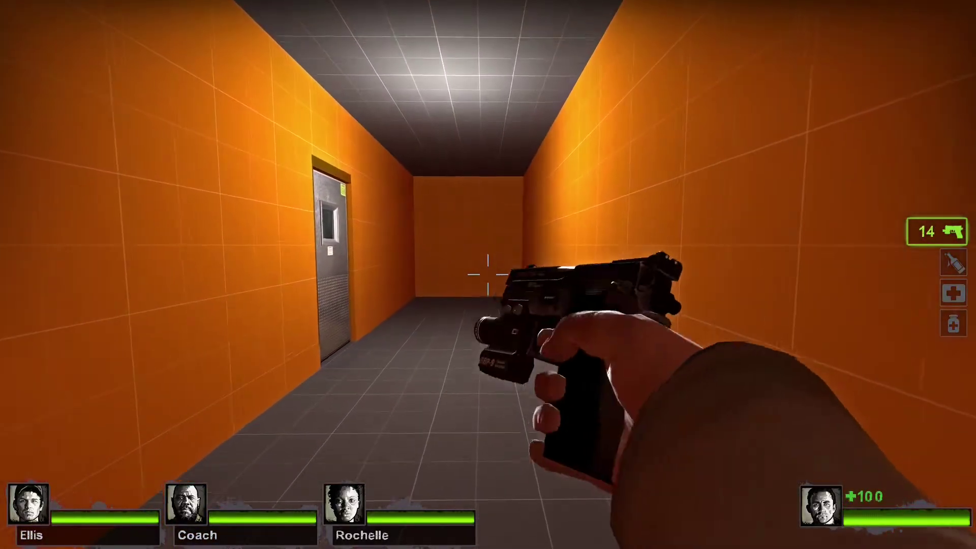
key("w")
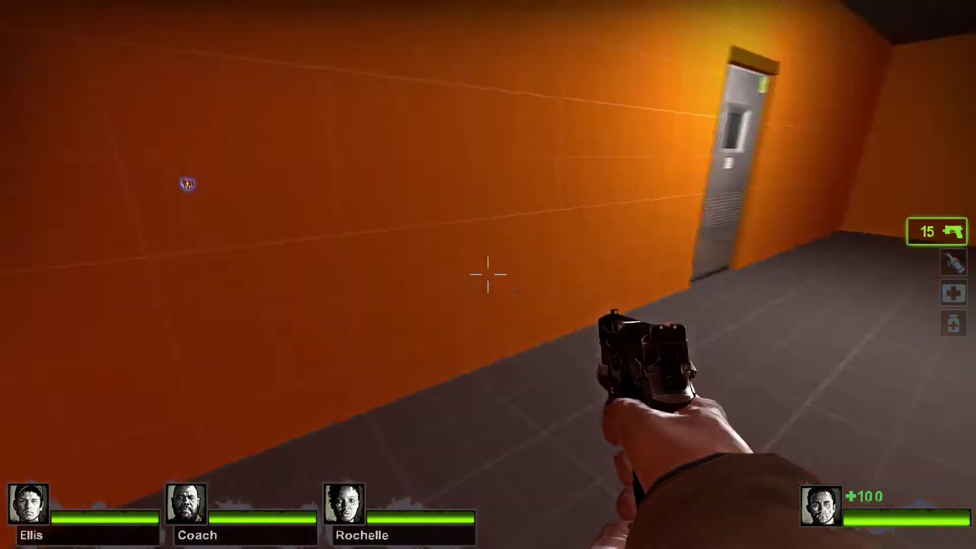
key("w")
key("w")
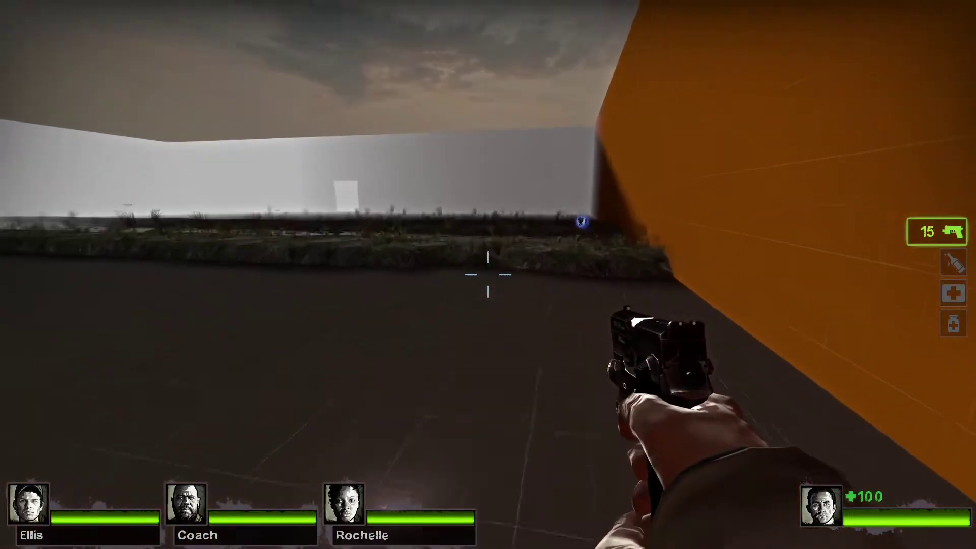
- Go back to the ditch, fire test shots into the water and examine its surface along the bank
key("s")
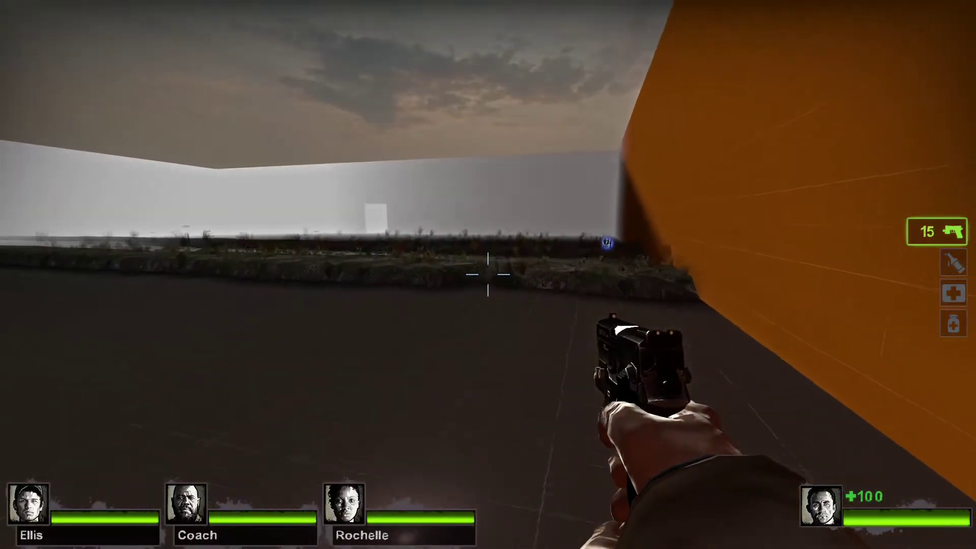
key("w")
key("w")
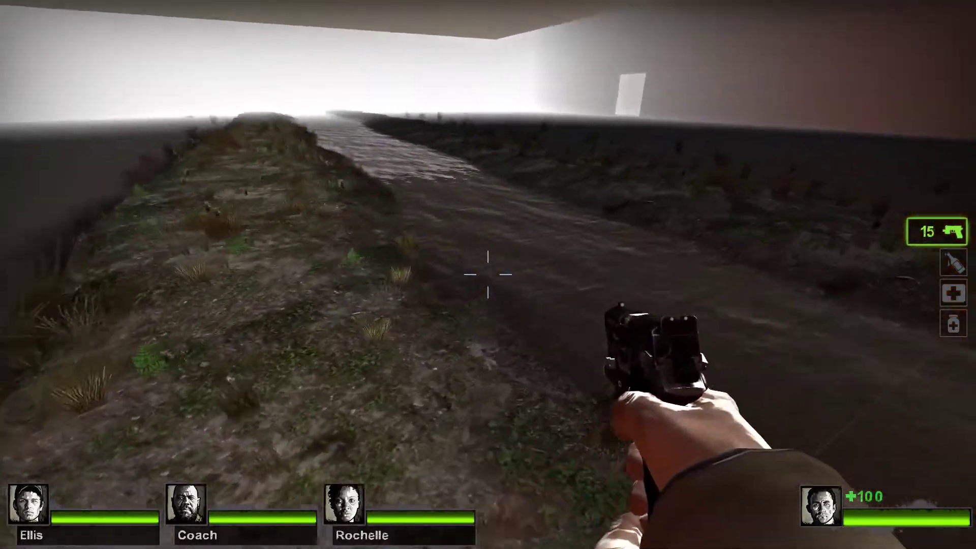
key("d")
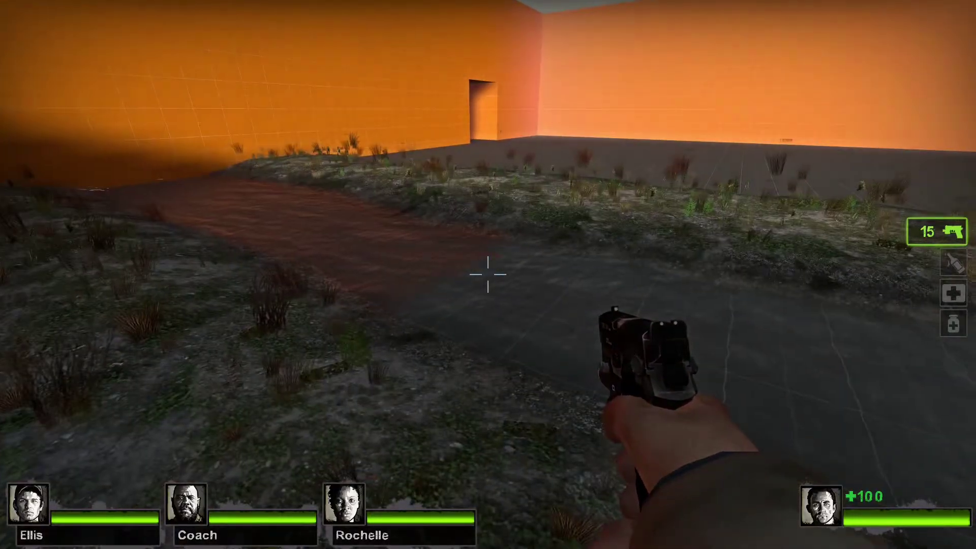
left_click(488, 274)
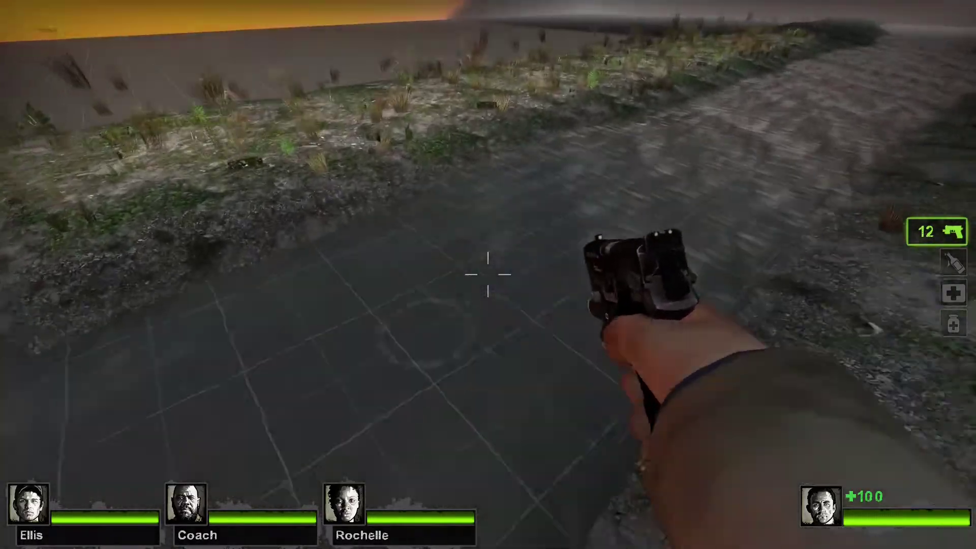
key("r")
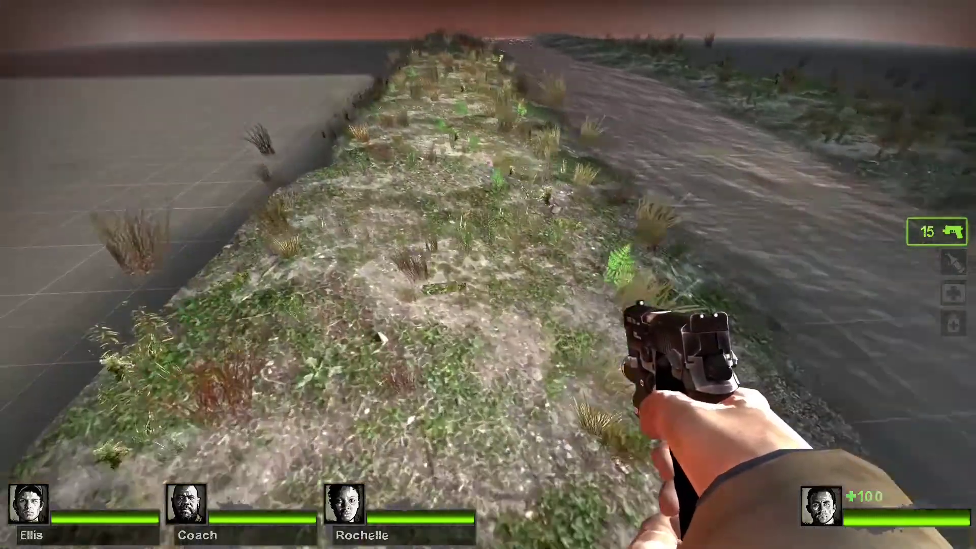
mouse_move(487, 274)
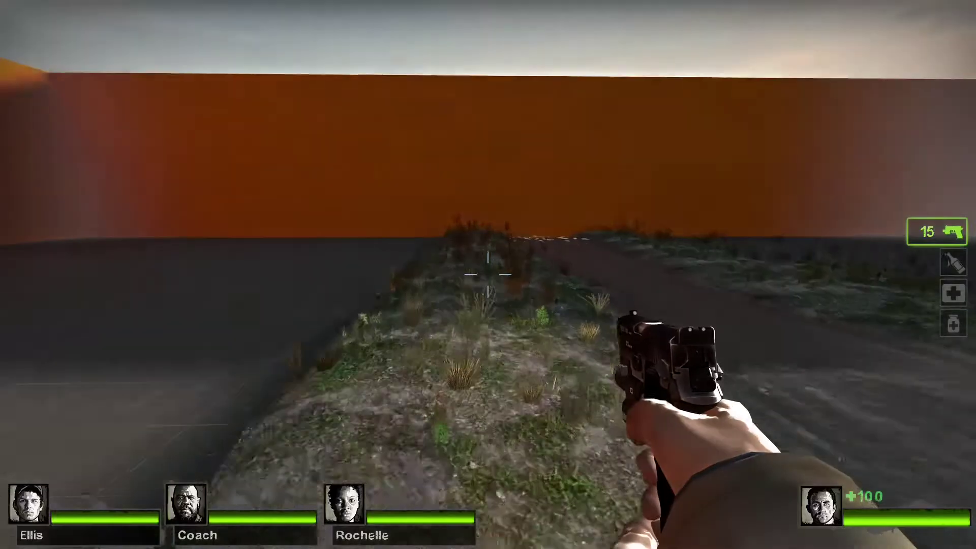
key("w")
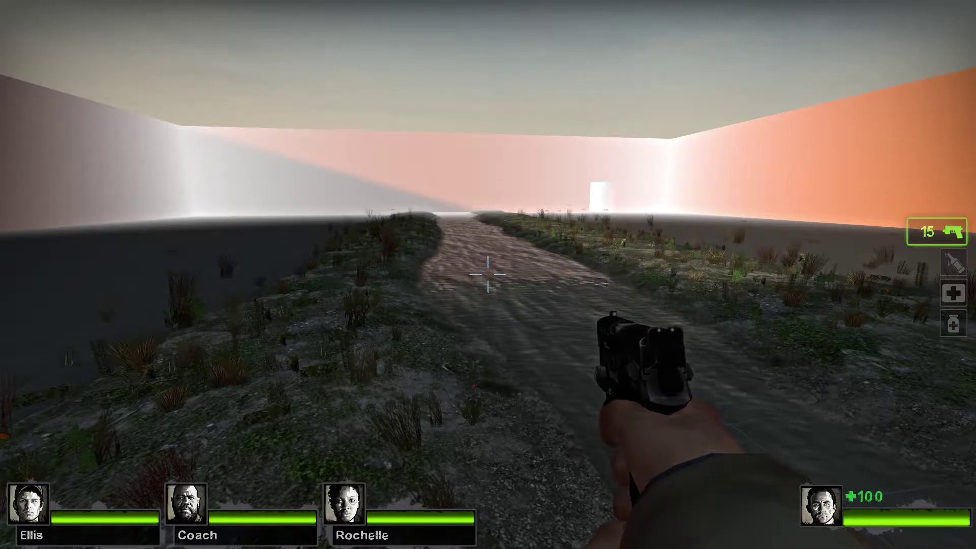
- Quit the game with the exit console command and return to the map in Hammer
key("grave")
type("exit")
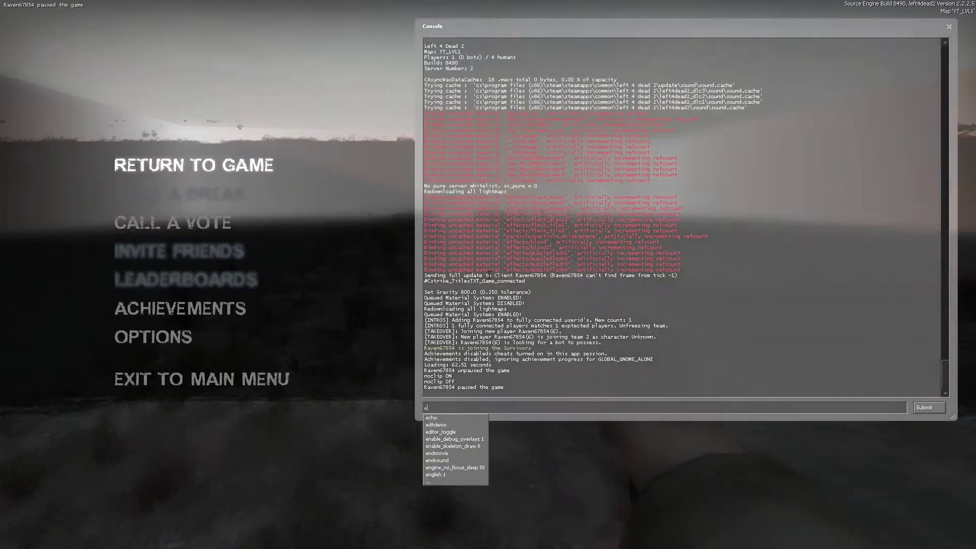
key("Return")
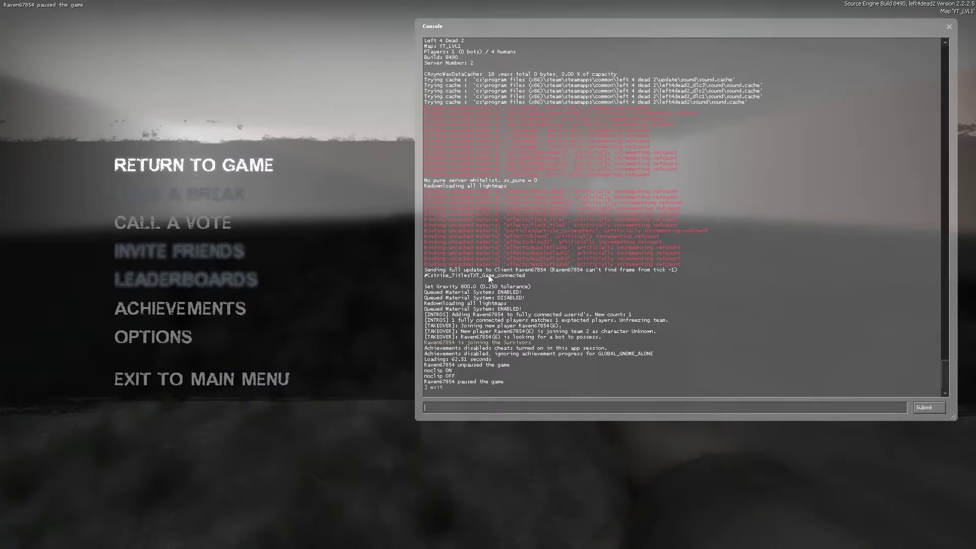
key("Return")
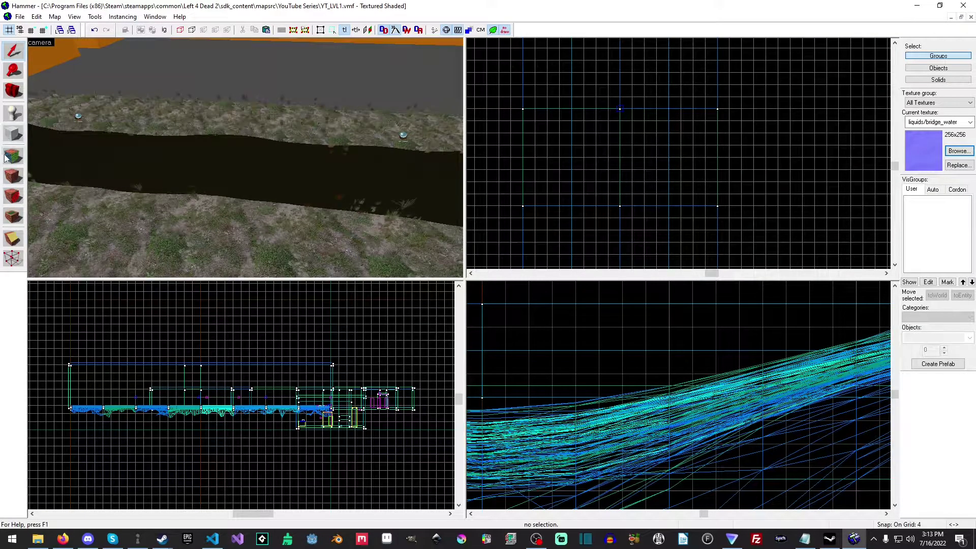
- Retexture the top face of the ditch's water brush with dev/dev_water3_exp and finish face editing
left_click(14, 156)
left_click(318, 190)
left_click(459, 305)
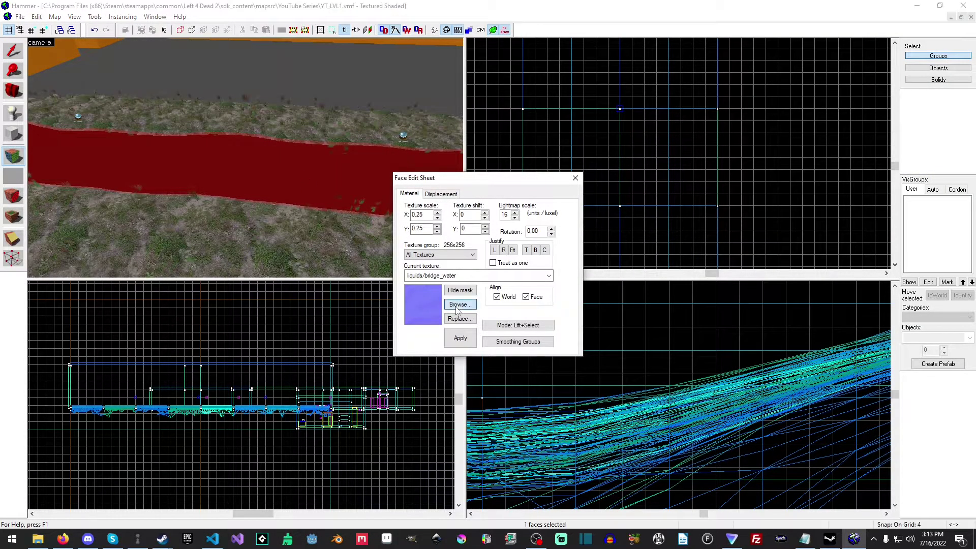
double_click(500, 133)
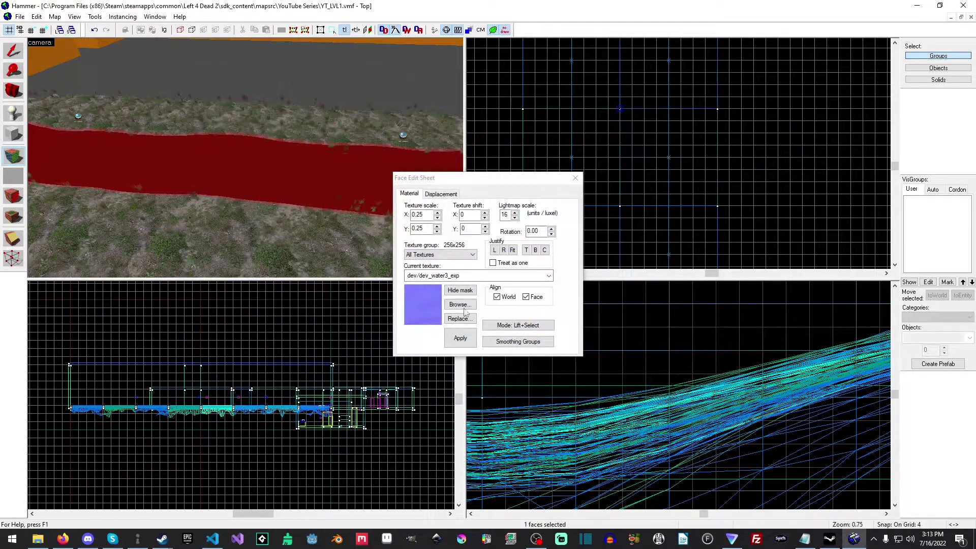
left_click(574, 178)
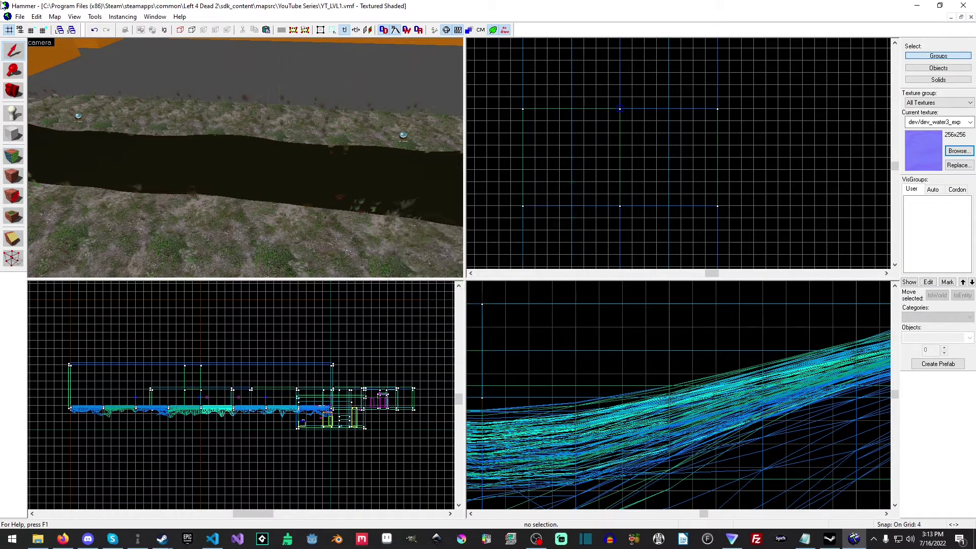
- Compile the map with BSP, VIS and RAD on Normal and HDR enabled, and launch it in game
left_click(21, 18)
left_click(35, 125)
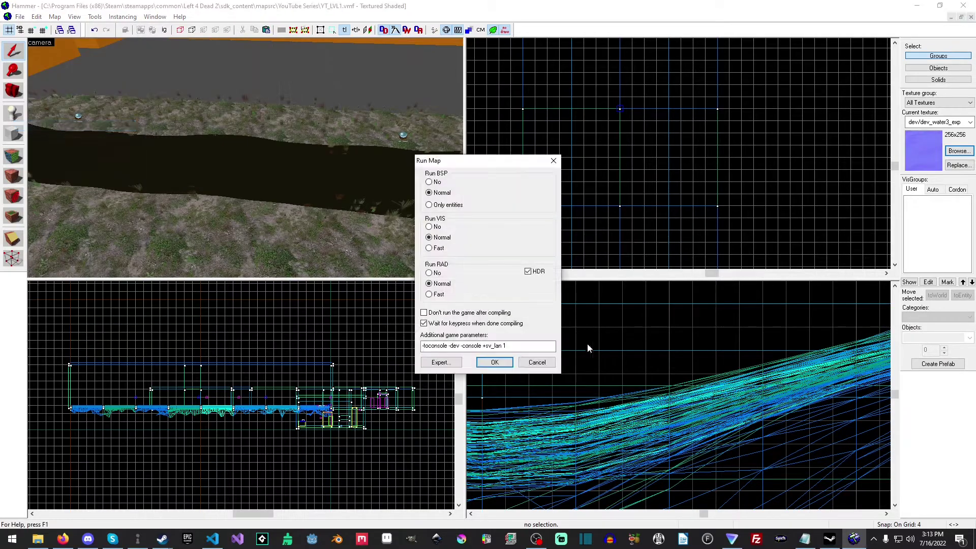
left_click(510, 363)
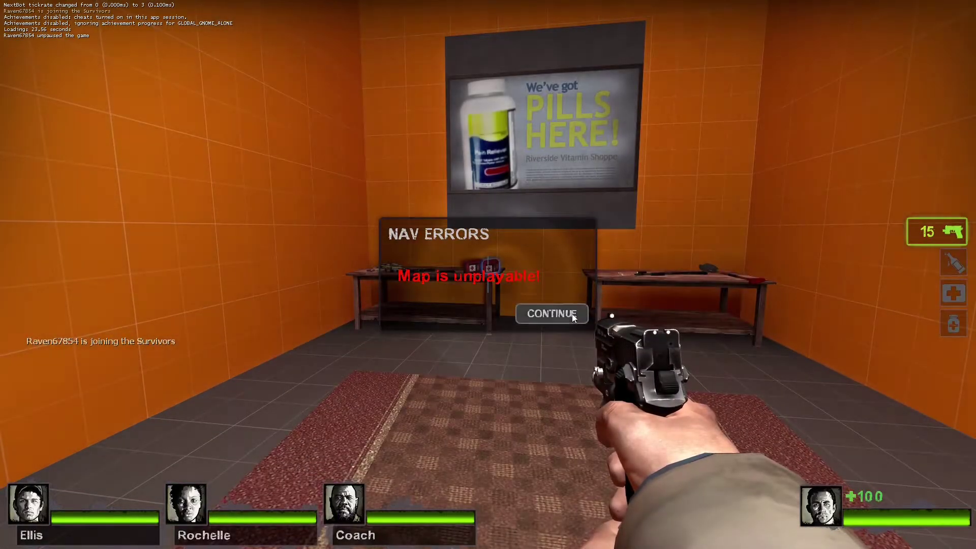
- Fly from the start room to the outdoor ditch with noclip and fire a test shot into the water
left_click(551, 314)
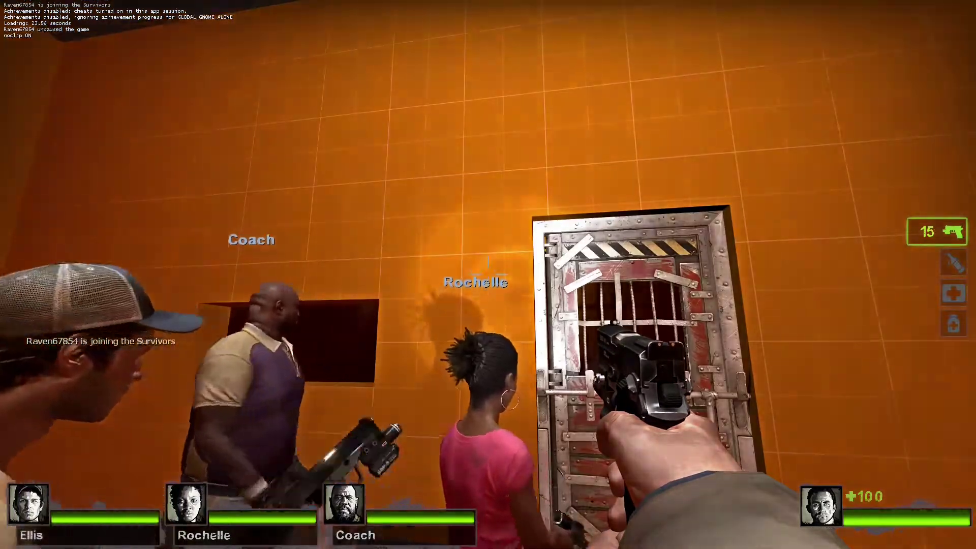
key("v")
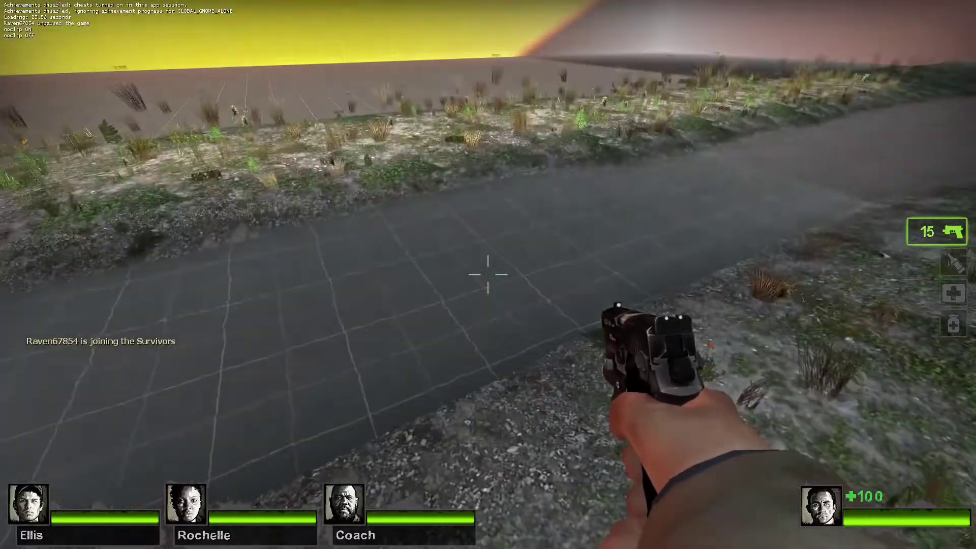
left_click(488, 274)
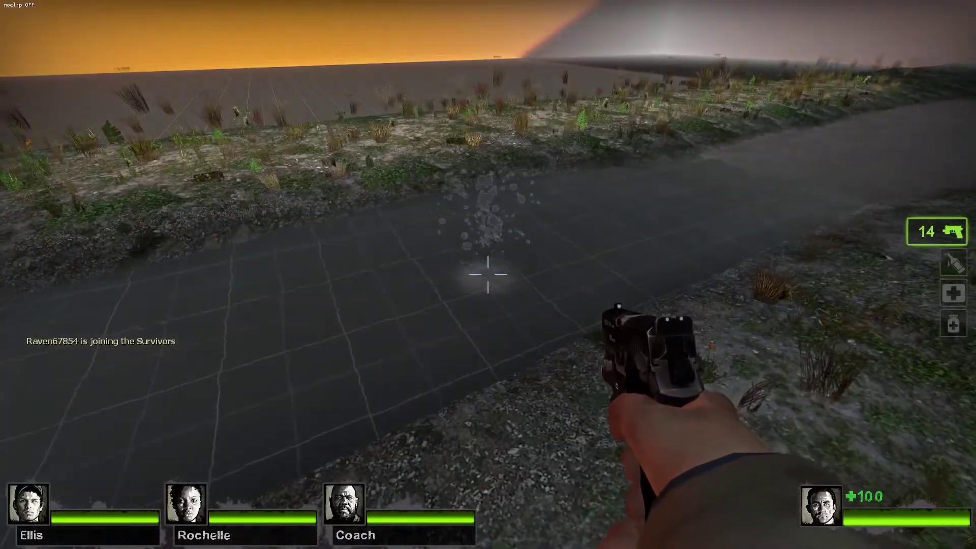
key("w")
key("r")
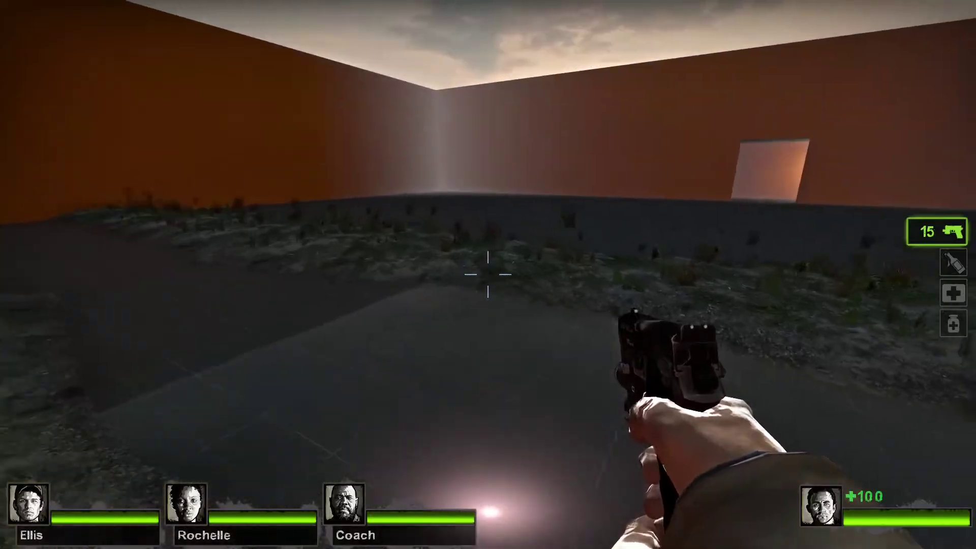
- Walk around the ditch and along its banks to compare the new water's reflections from near and far
key("w")
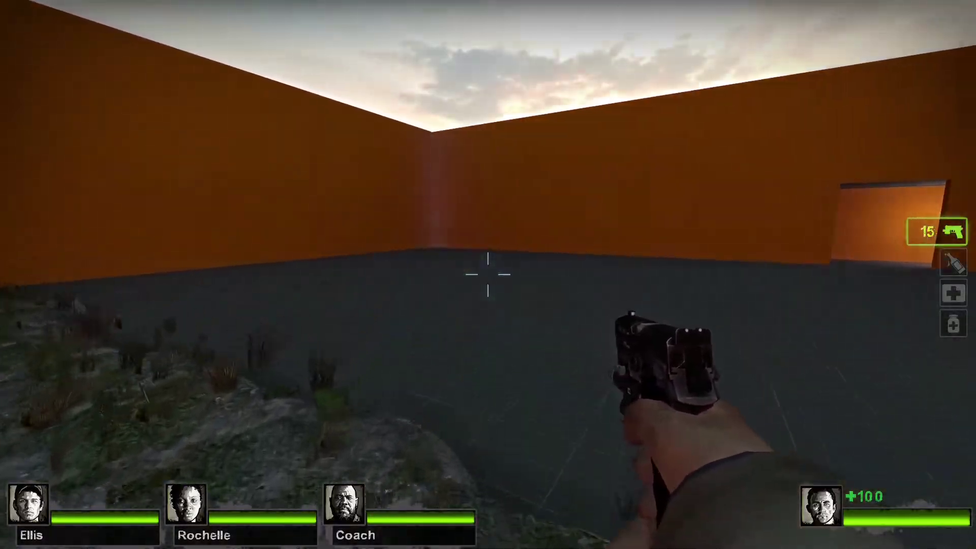
key("s")
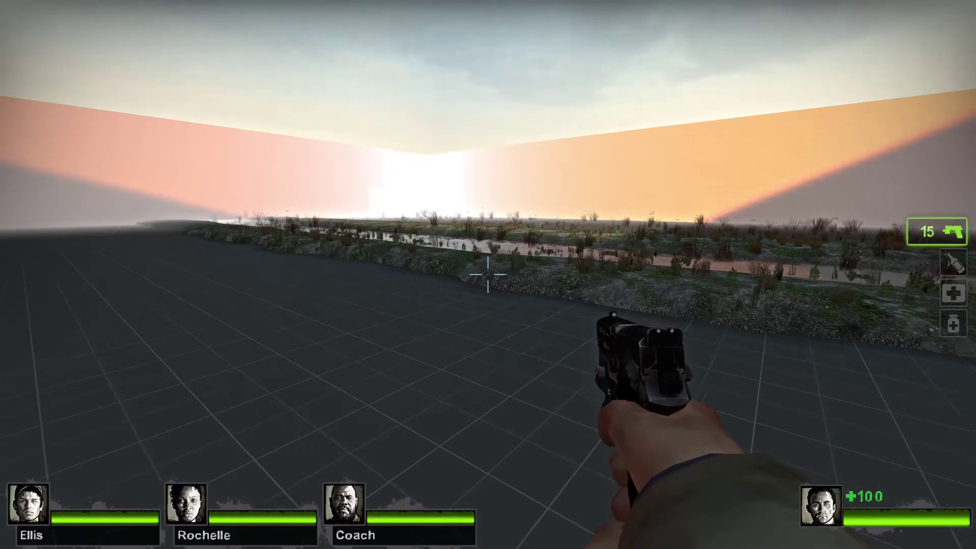
key("w")
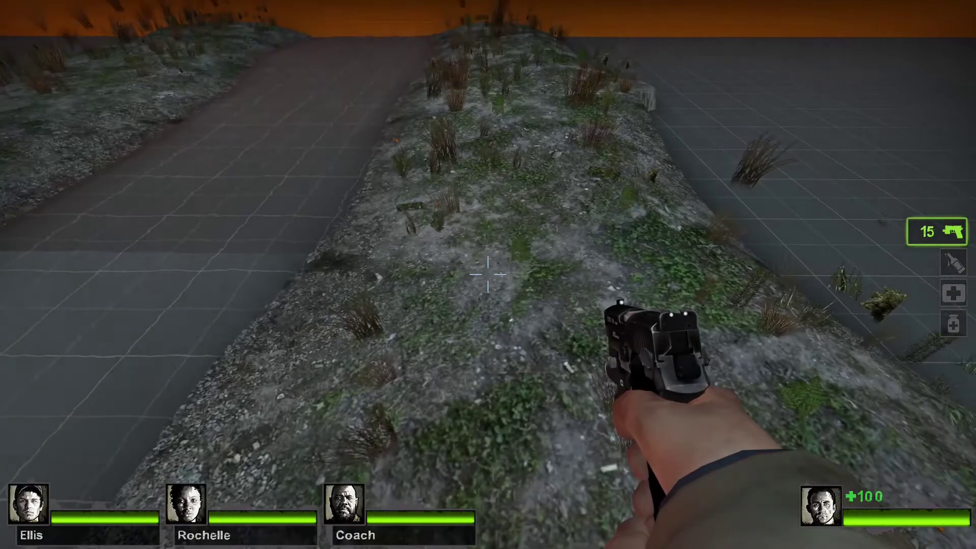
key("w")
key("w")
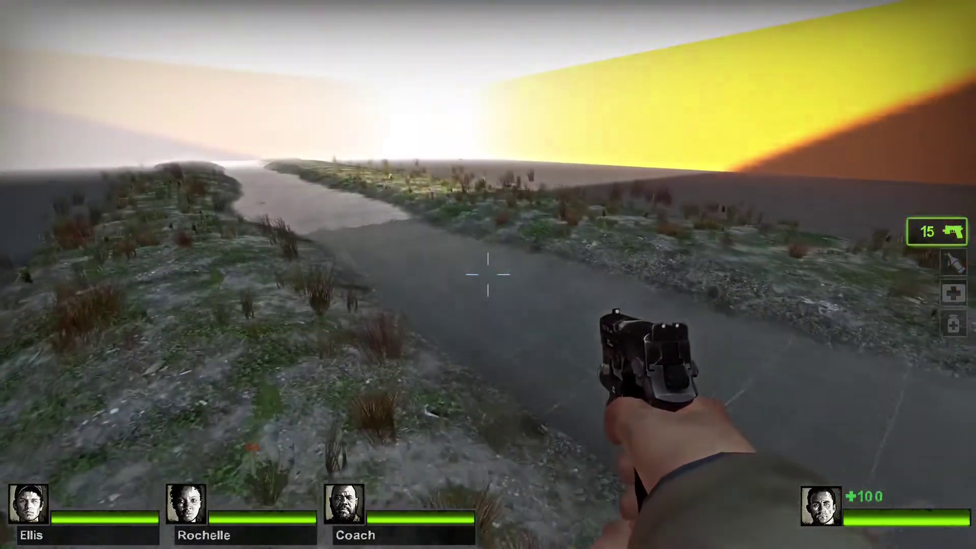
key("w")
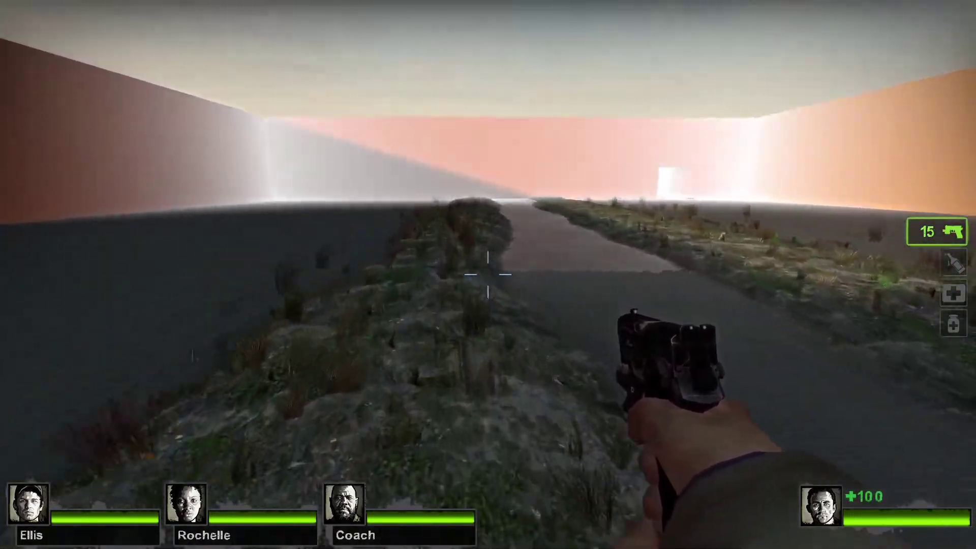